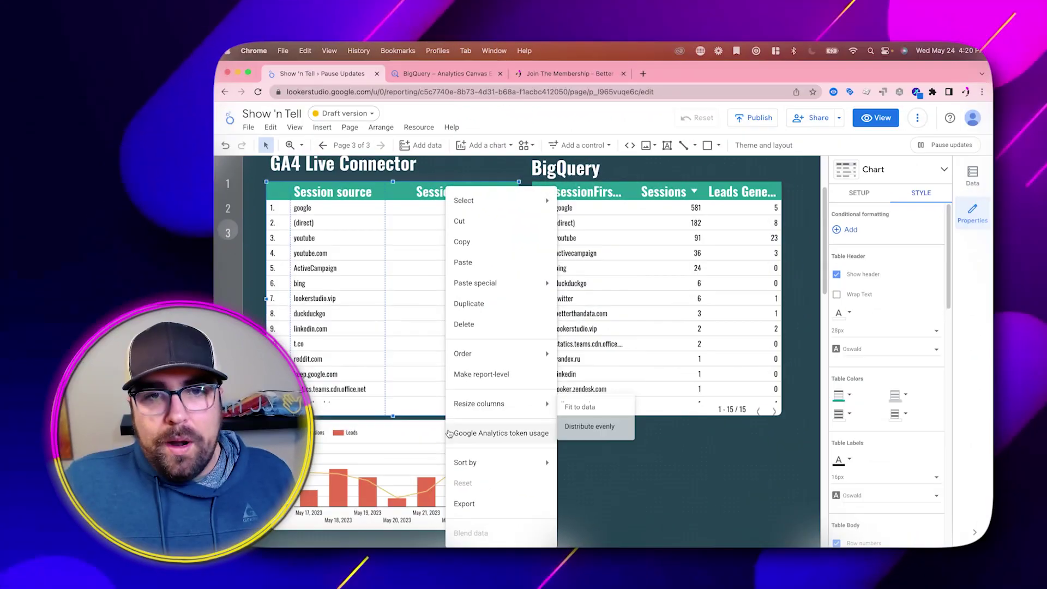
Check the report's Google Analytics token usage on the Report tab, then close it.
click(490, 434)
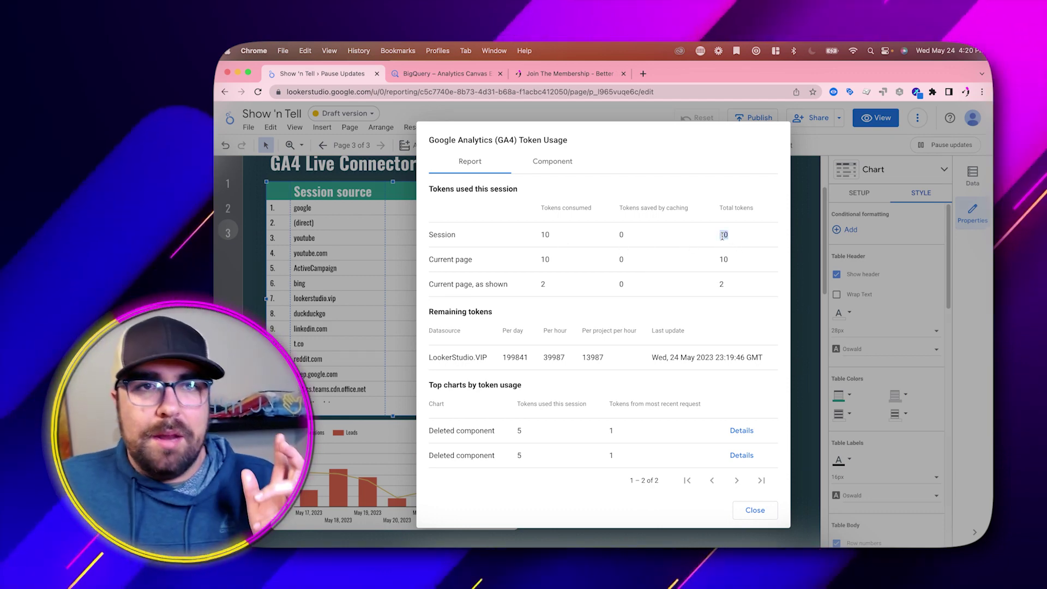
click(757, 507)
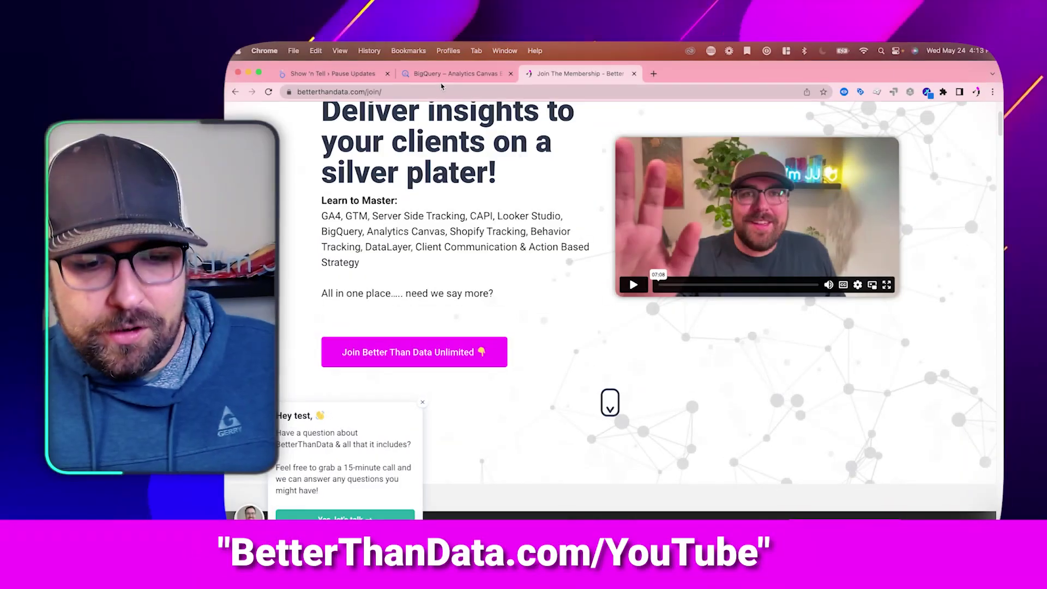
click(332, 73)
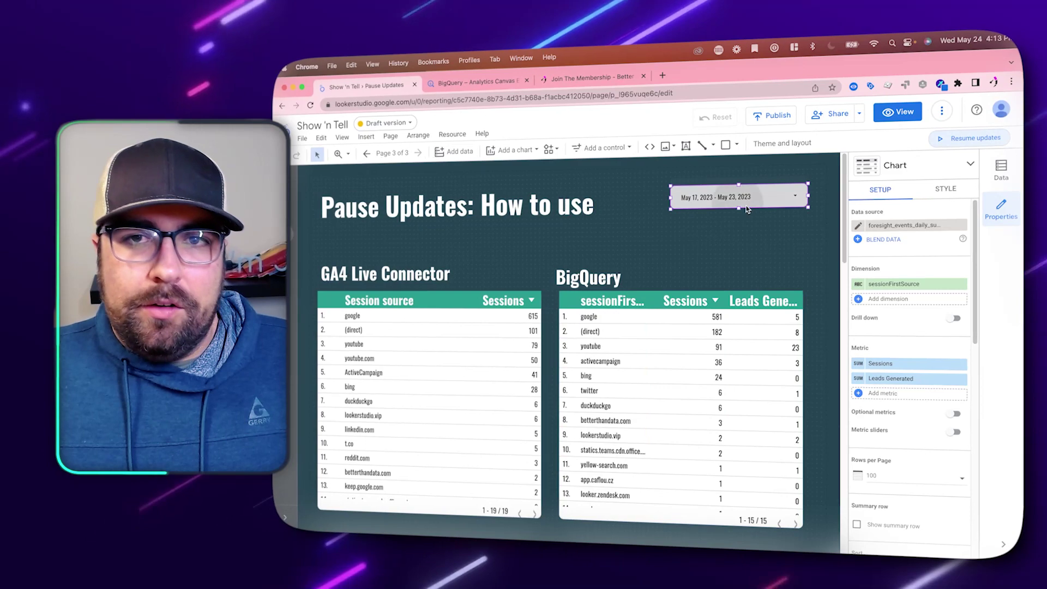
Apply the Last 14 days preset (May 10 – May 23, 2023) in the date range control.
click(771, 203)
click(773, 201)
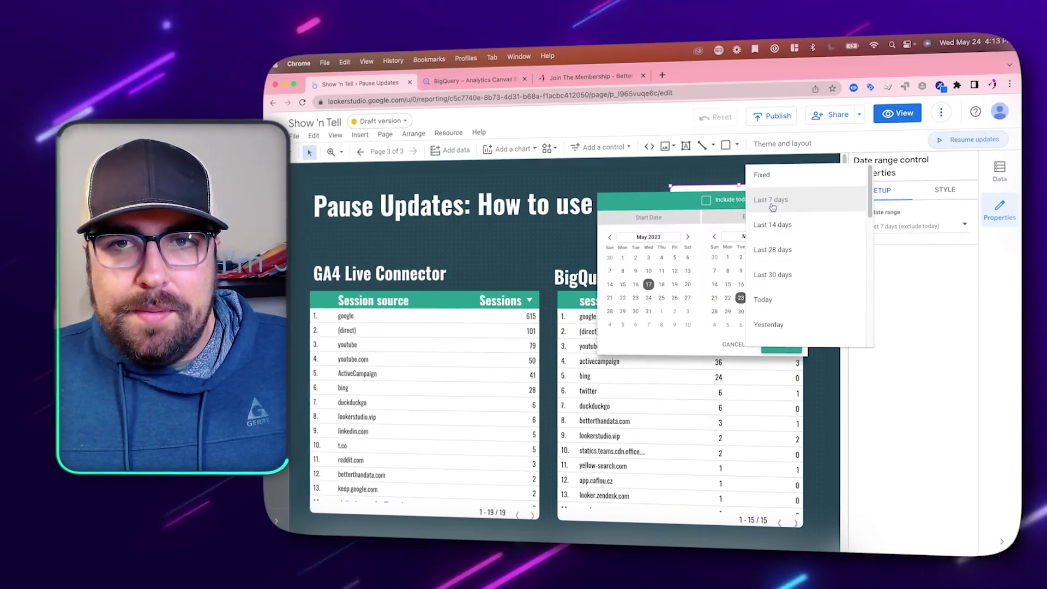
click(783, 224)
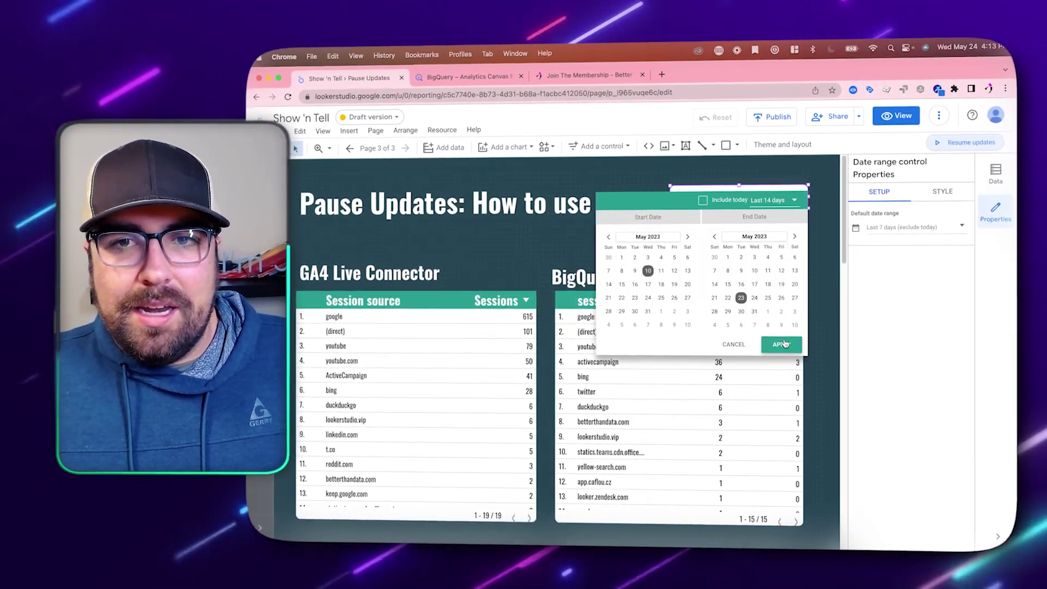
click(783, 348)
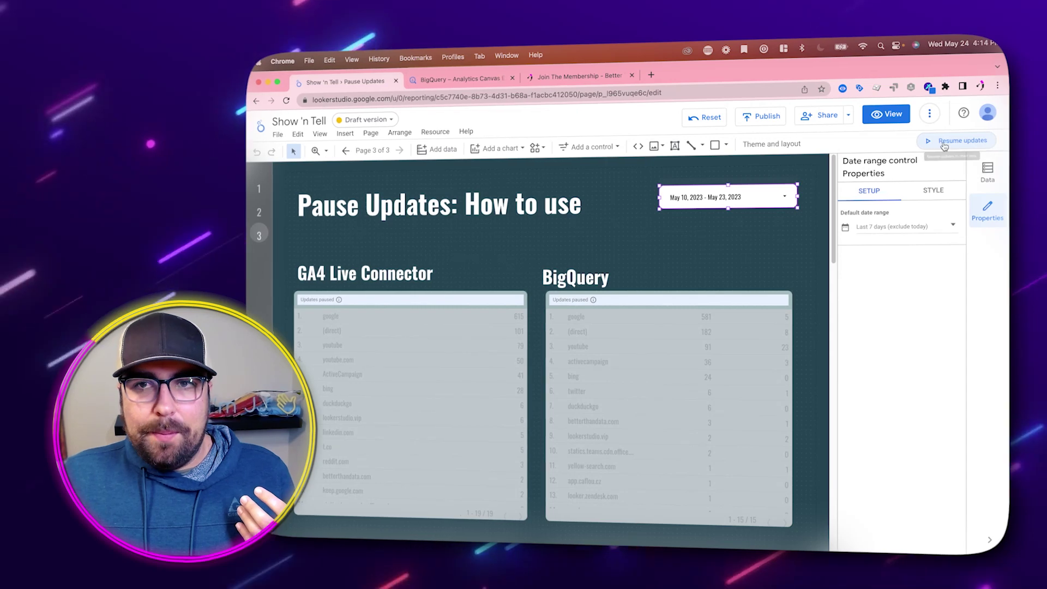
right_click(501, 327)
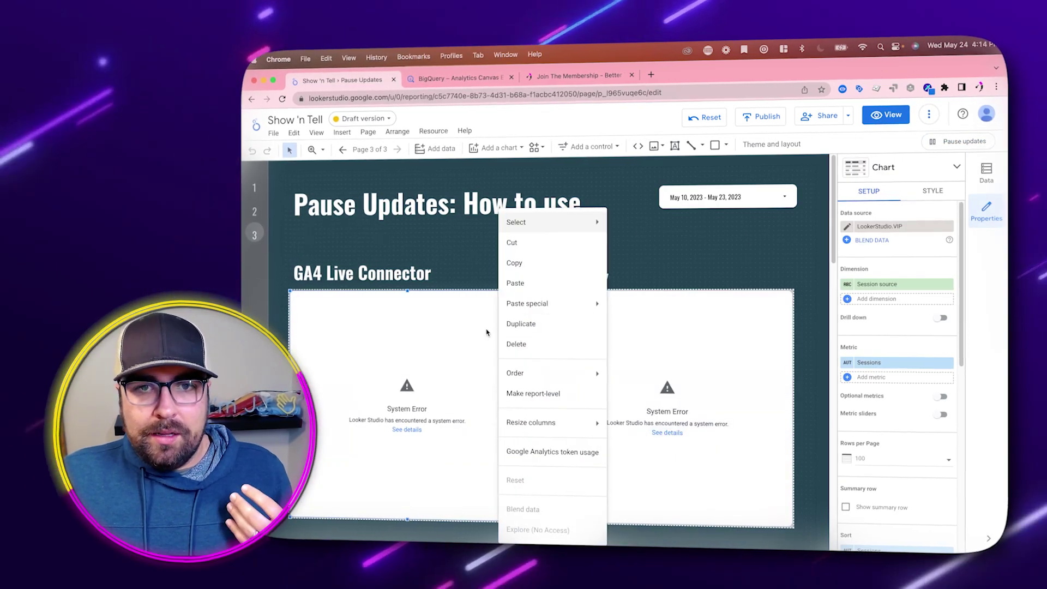
click(550, 452)
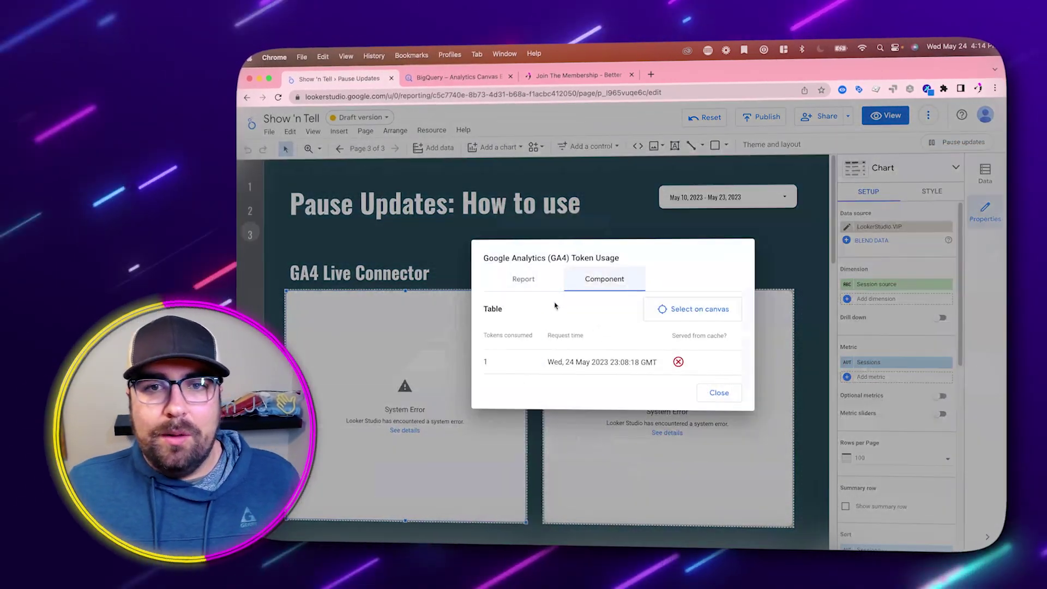
click(525, 280)
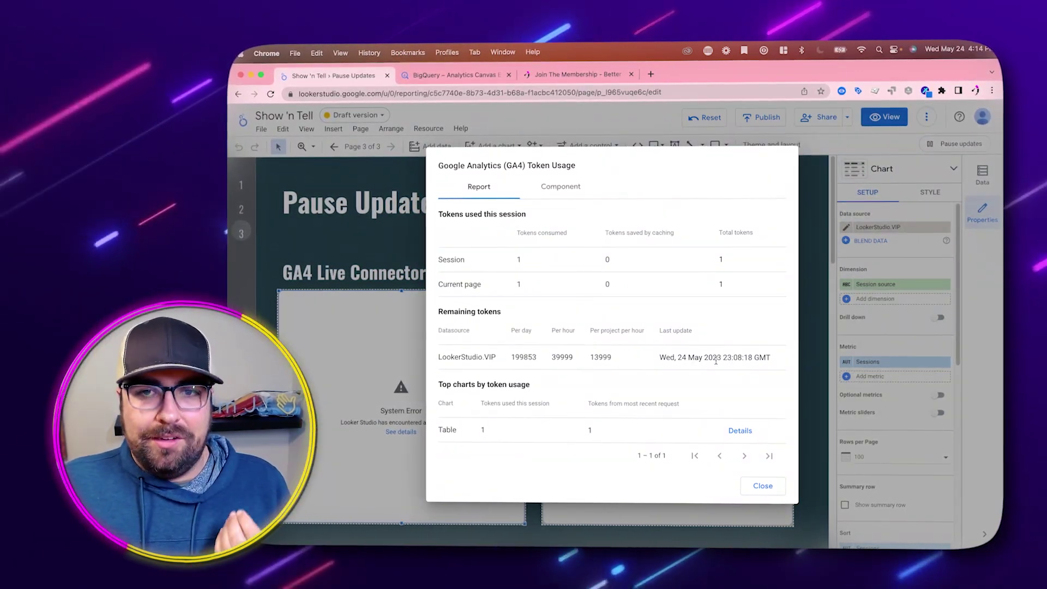
click(761, 484)
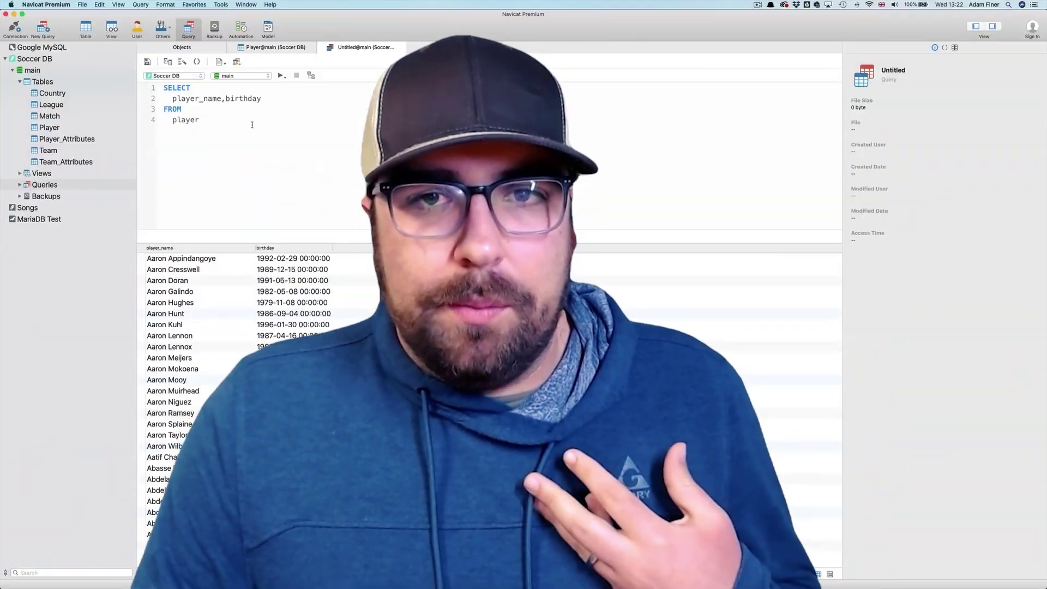
Turn chart updates back on from the toolbar.
click(221, 98)
text(as)
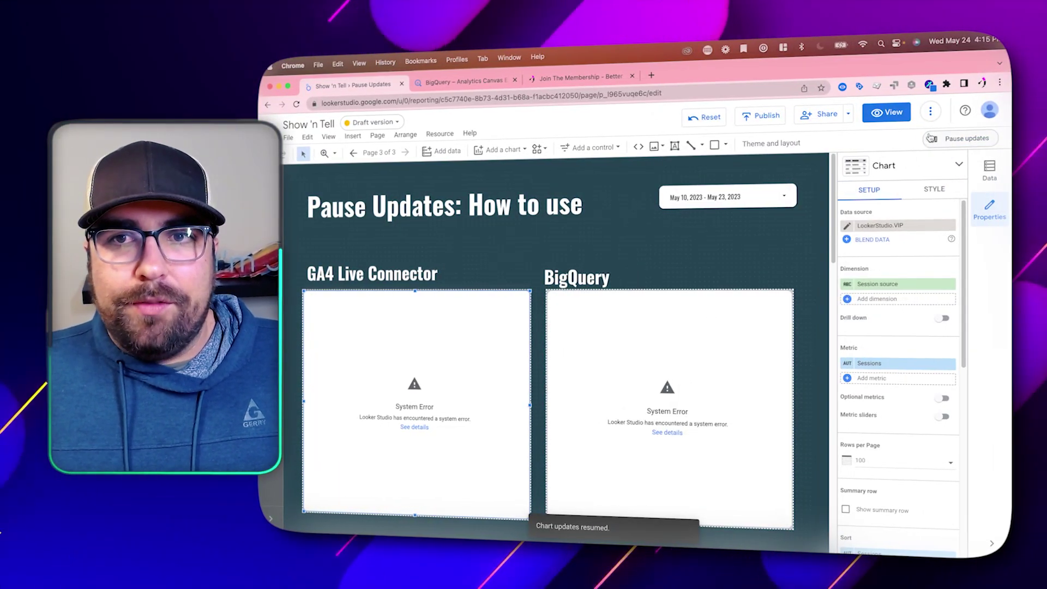
Inspect the BigQuery table's setup, then select the GA4 Live Connector table.
click(781, 251)
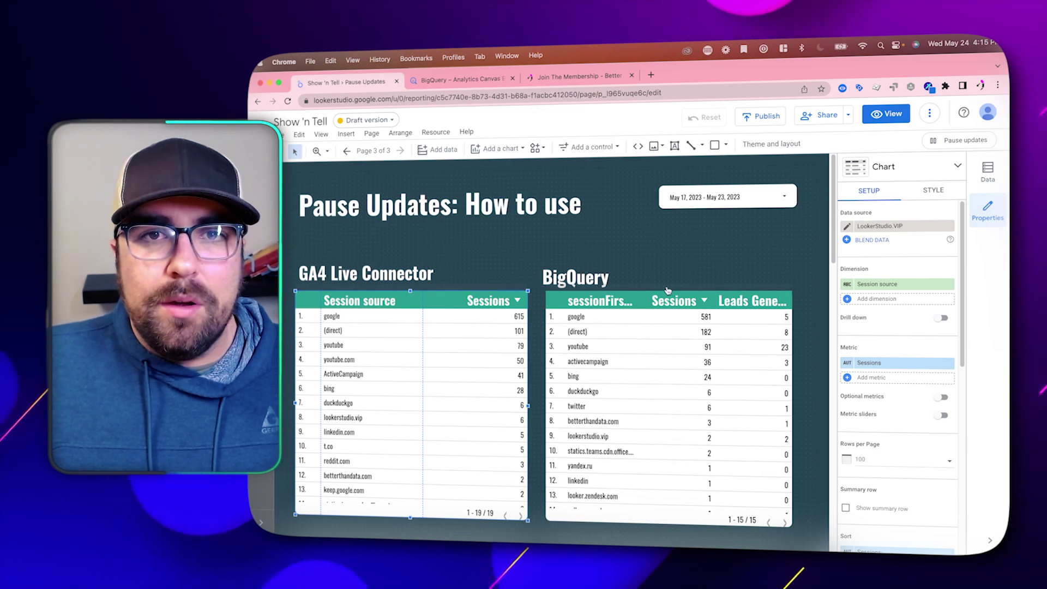
click(600, 361)
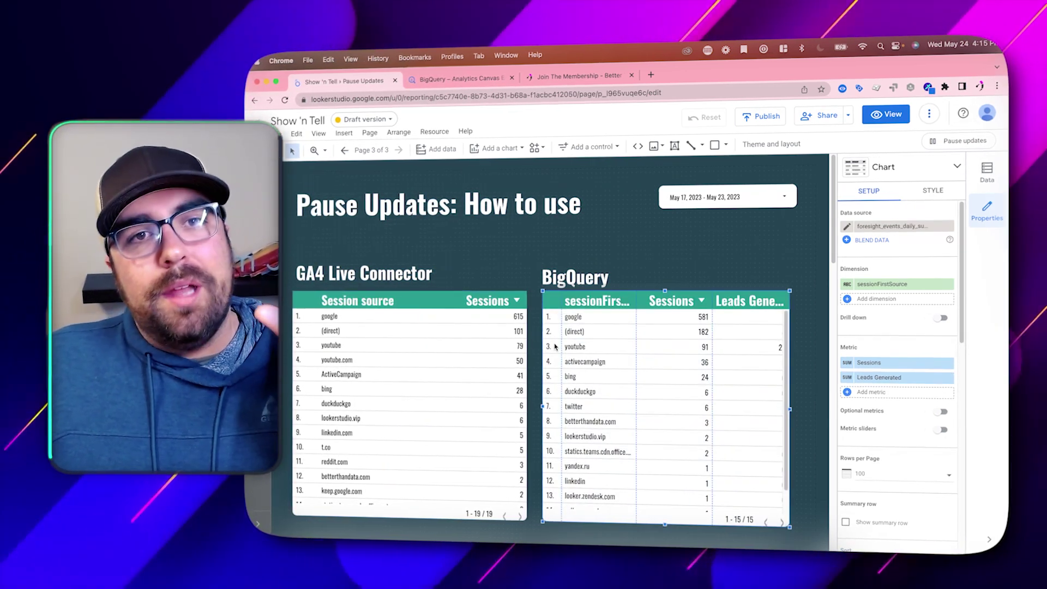
click(489, 314)
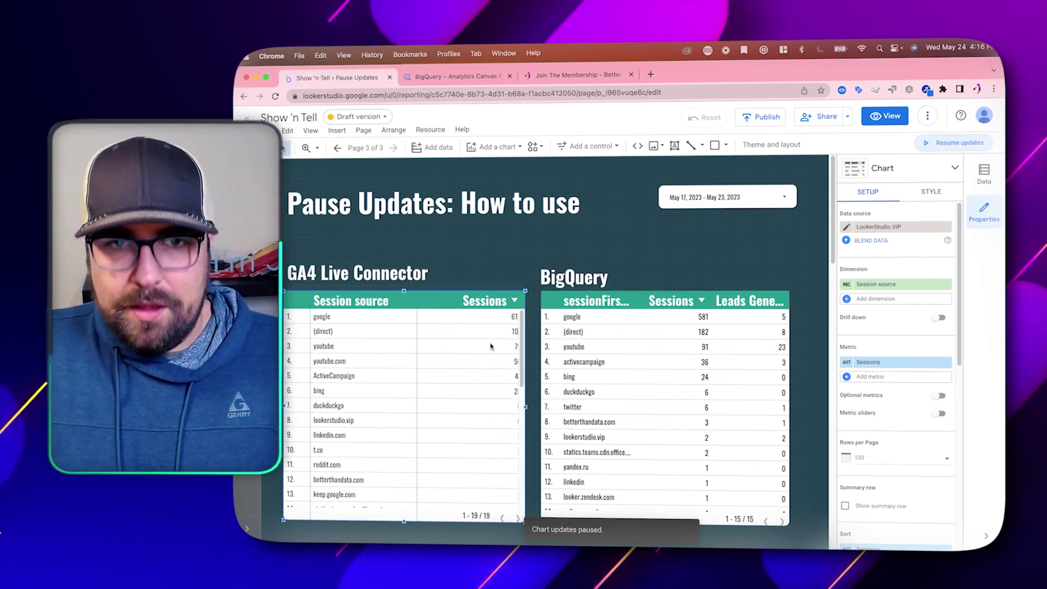
Scroll through the copied GA4 table's Setup panel to review its dimensions.
scroll(490, 346, down, 2)
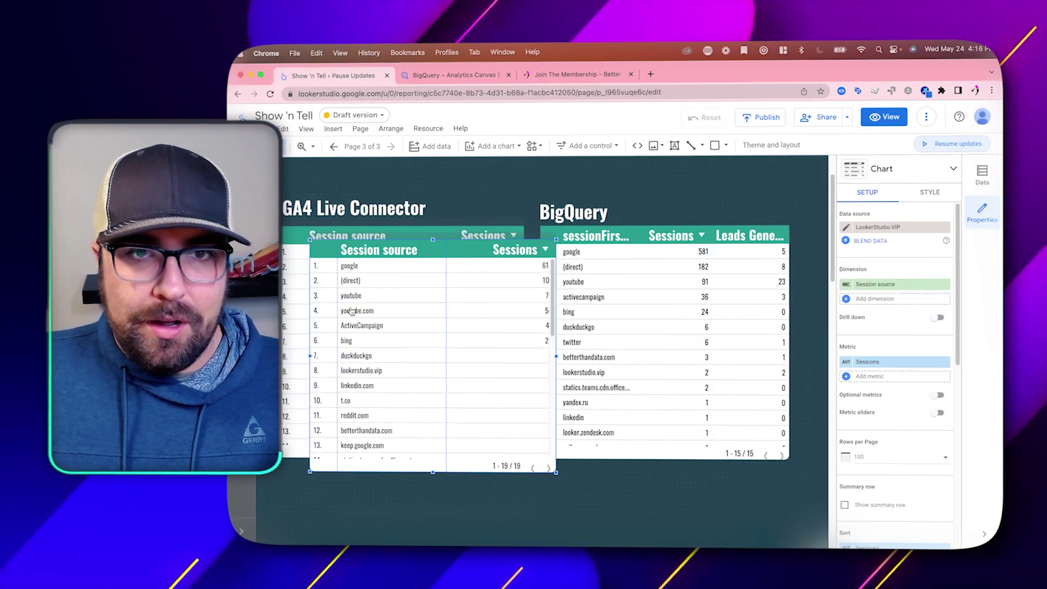
scroll(866, 428, down, 3)
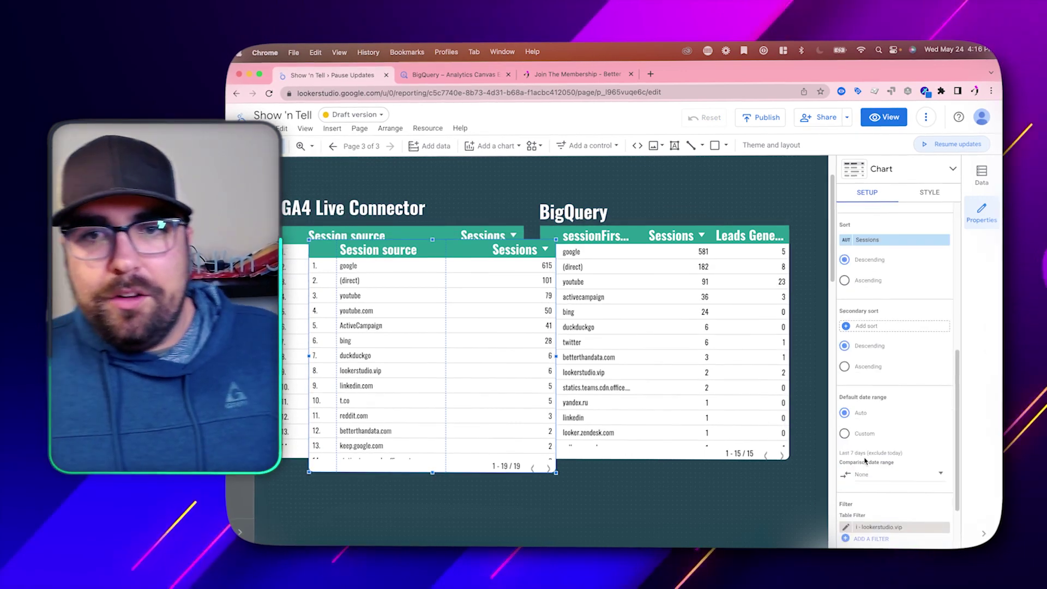
scroll(879, 318, up, 3)
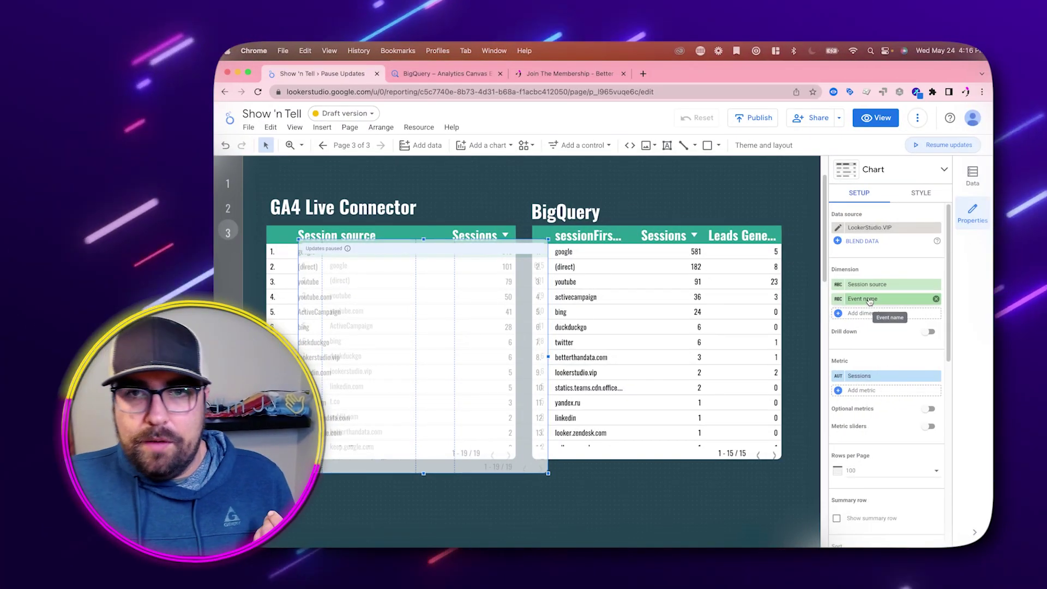
Add a new filter to the copied GA4 table: Event name Equal to generate_lead.
scroll(865, 360, down, 5)
scroll(862, 371, down, 3)
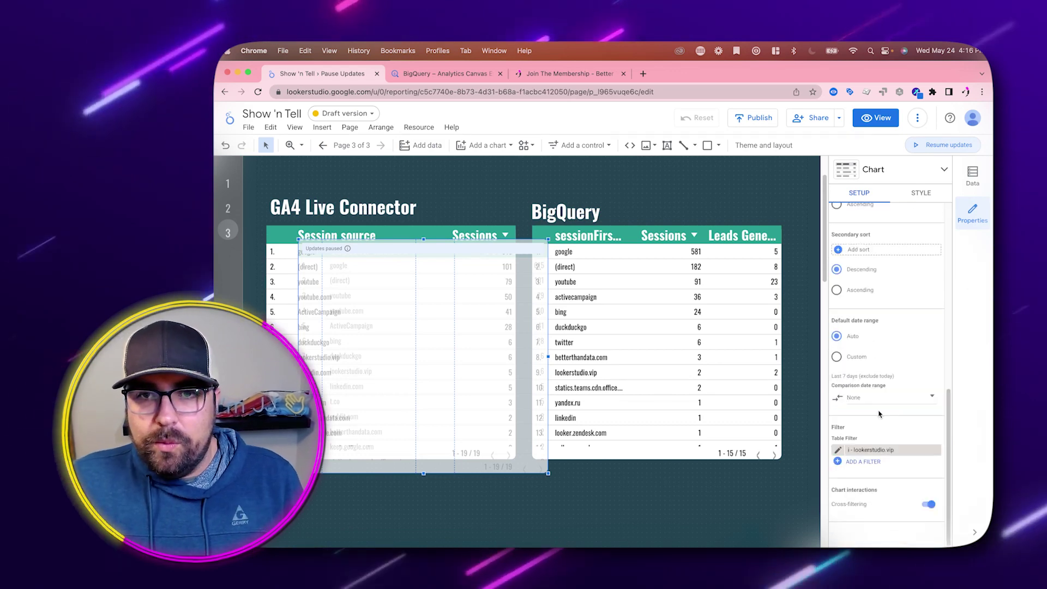
click(854, 458)
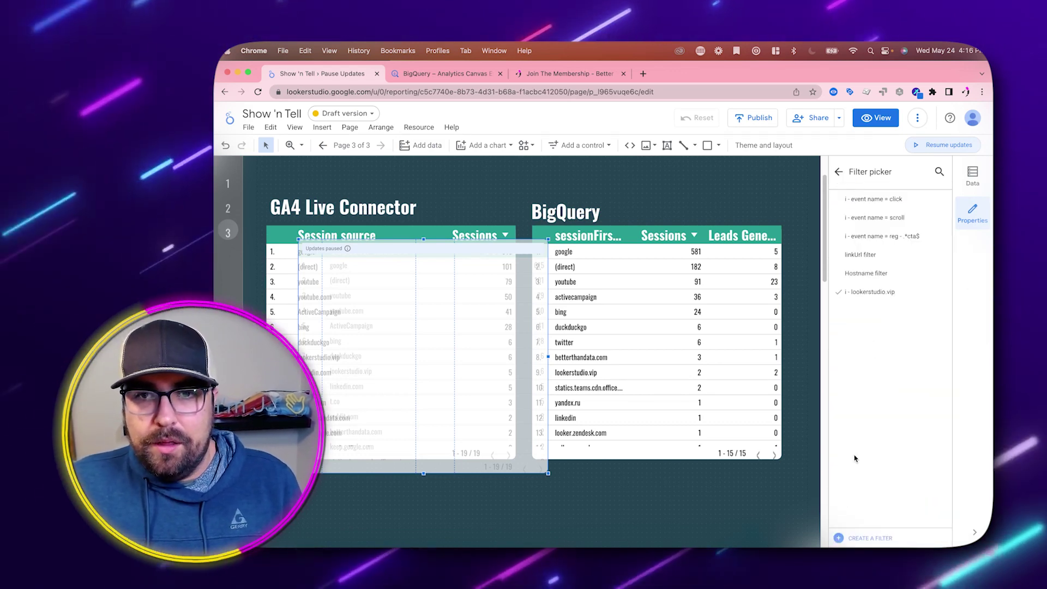
click(868, 538)
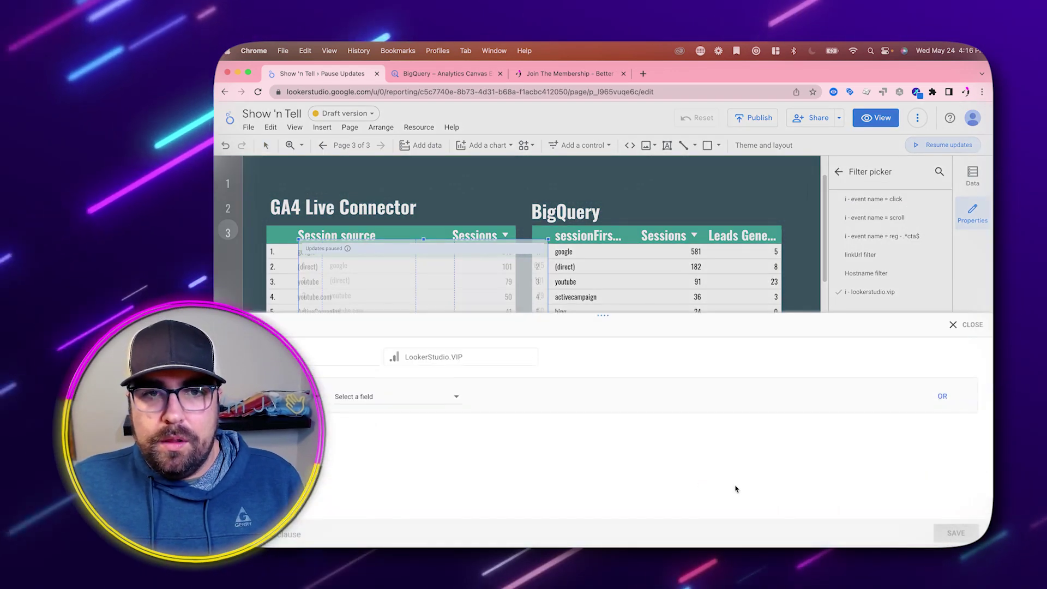
click(389, 398)
text(event name)
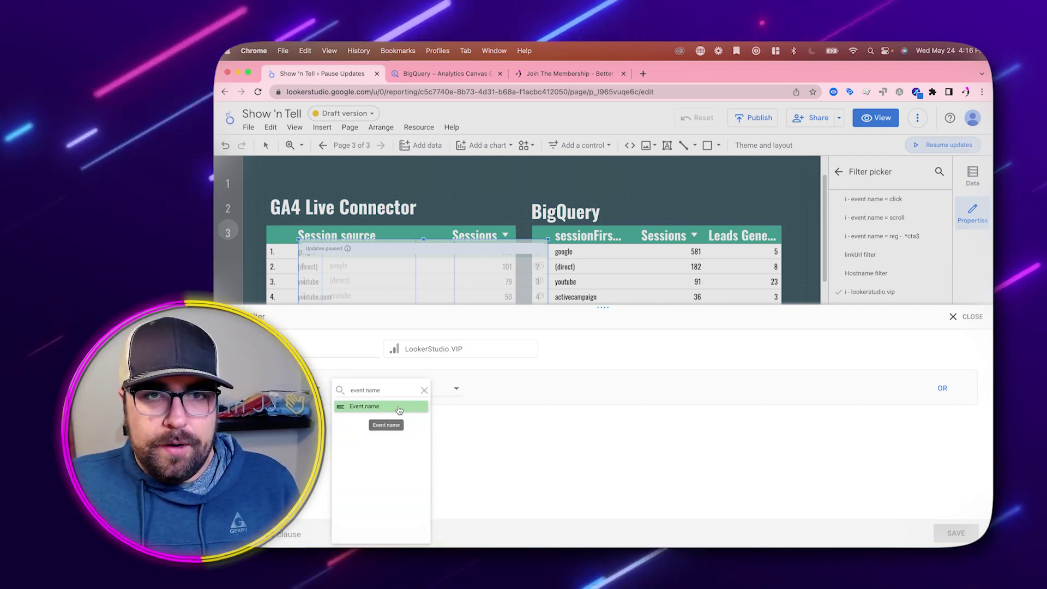
click(494, 400)
click(503, 388)
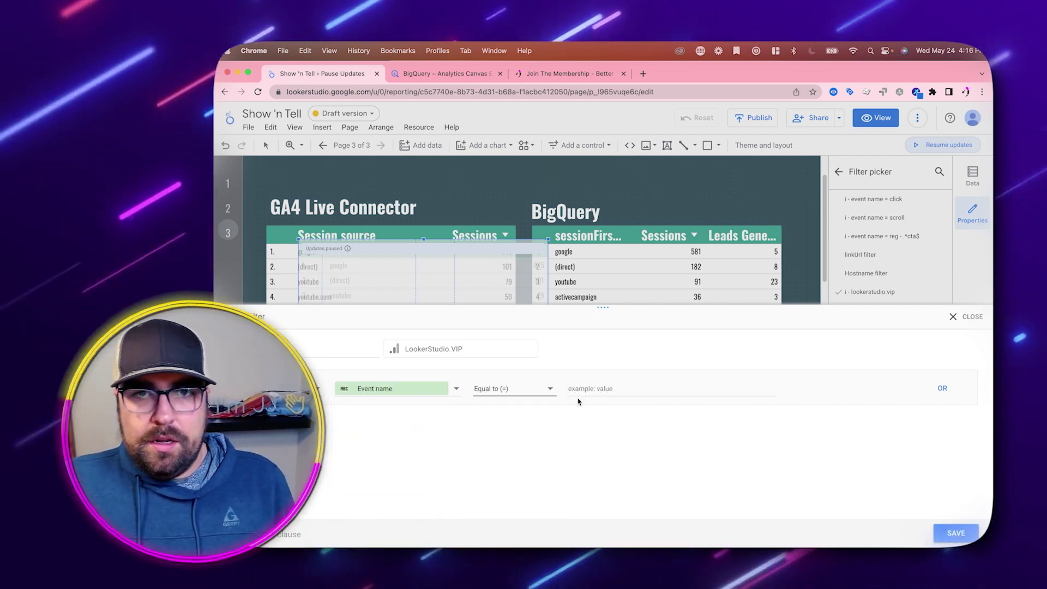
text(generate_lead)
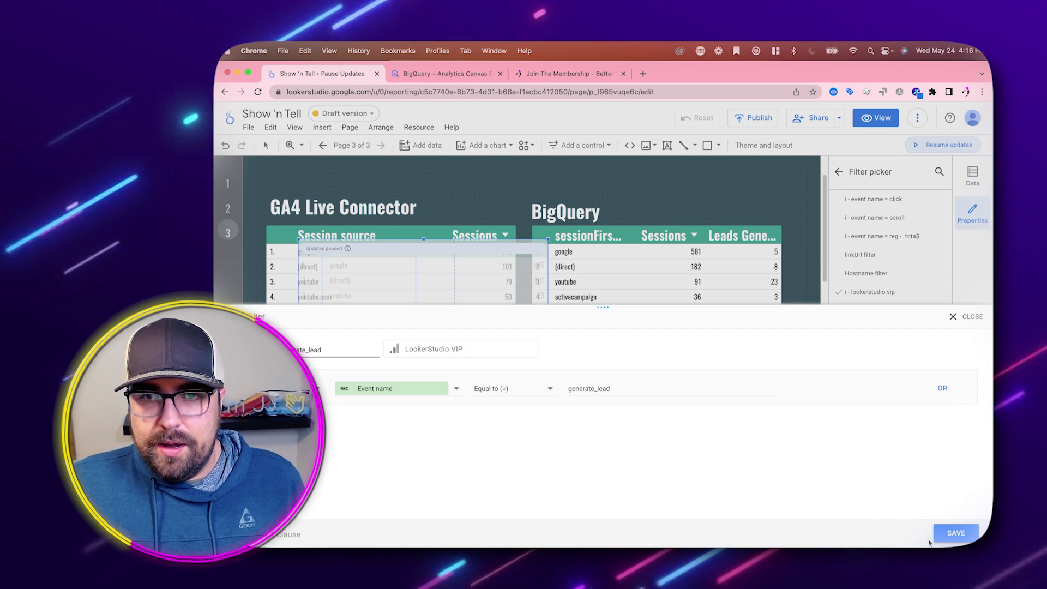
click(955, 533)
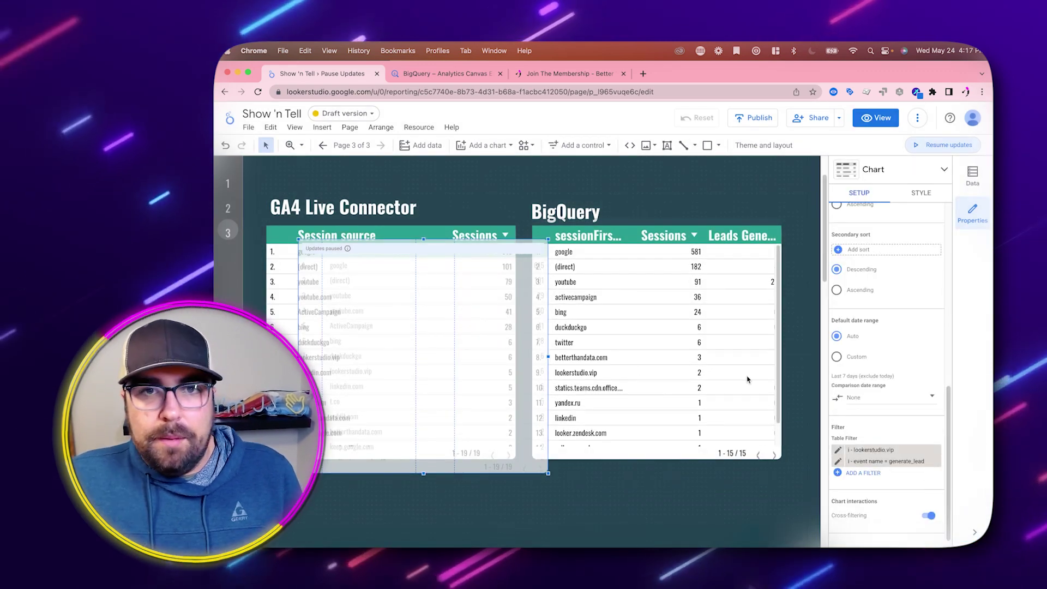
scroll(873, 351, up, 5)
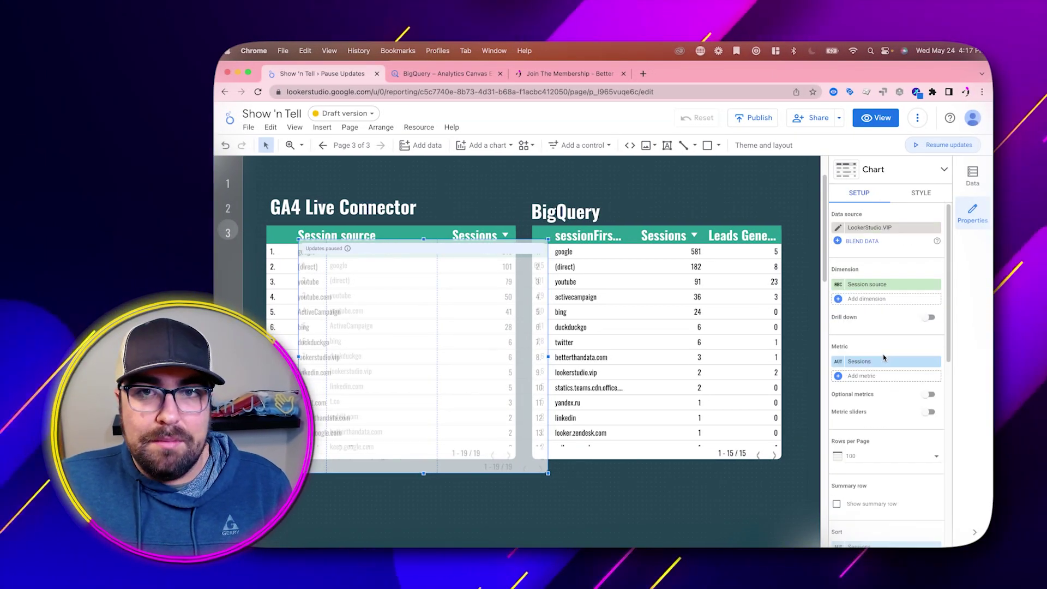
Refresh the filtered table, drag it down-right off the original, and select the GA4 table.
click(920, 147)
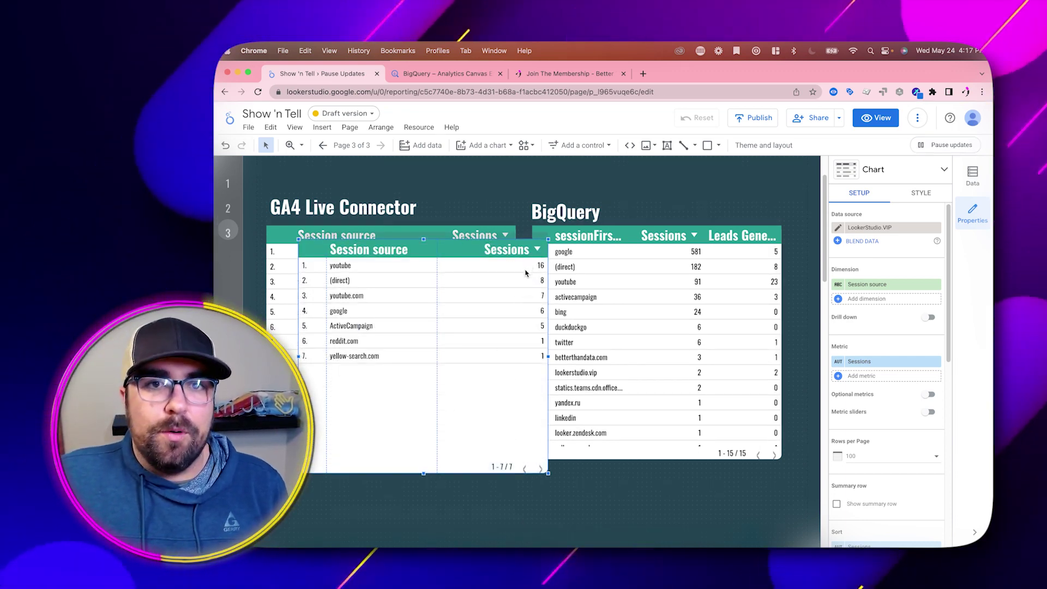
drag(469, 296, 488, 333)
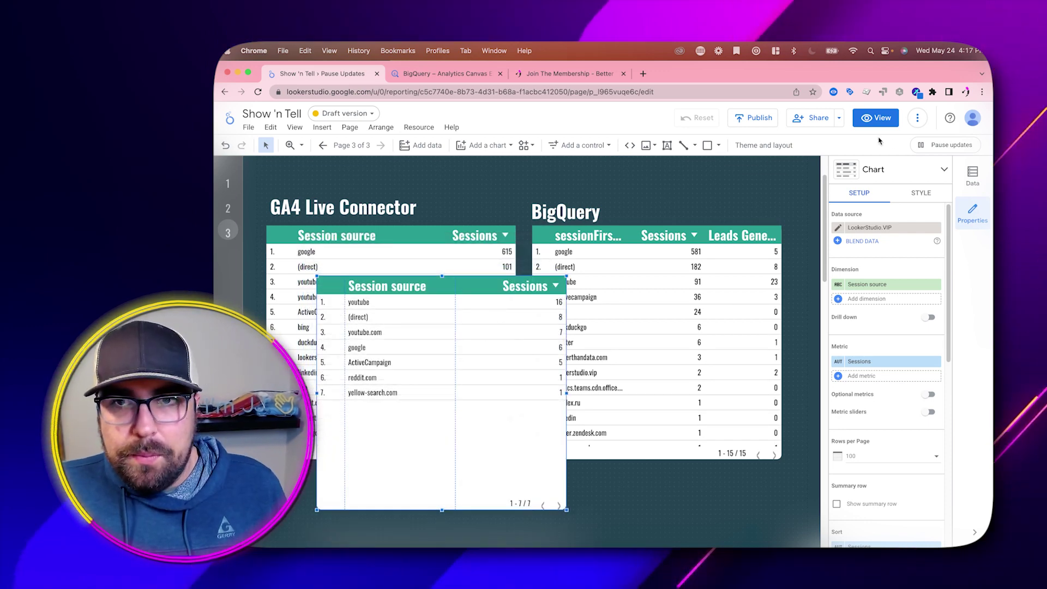
click(507, 247)
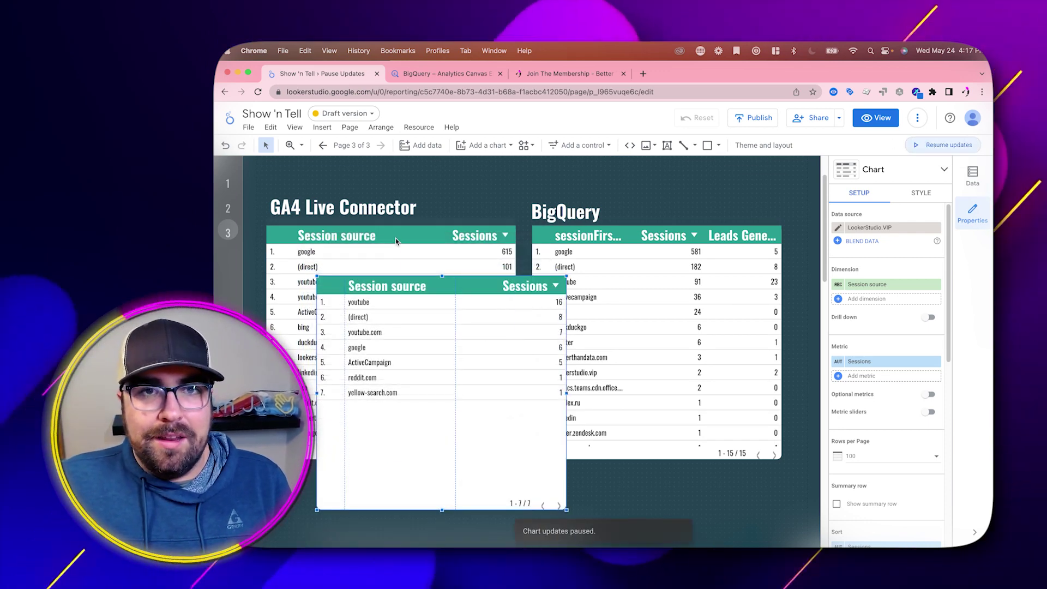
Blend both selected GA4 tables into one Blended Data chart and edit its data source.
shift+click(536, 328)
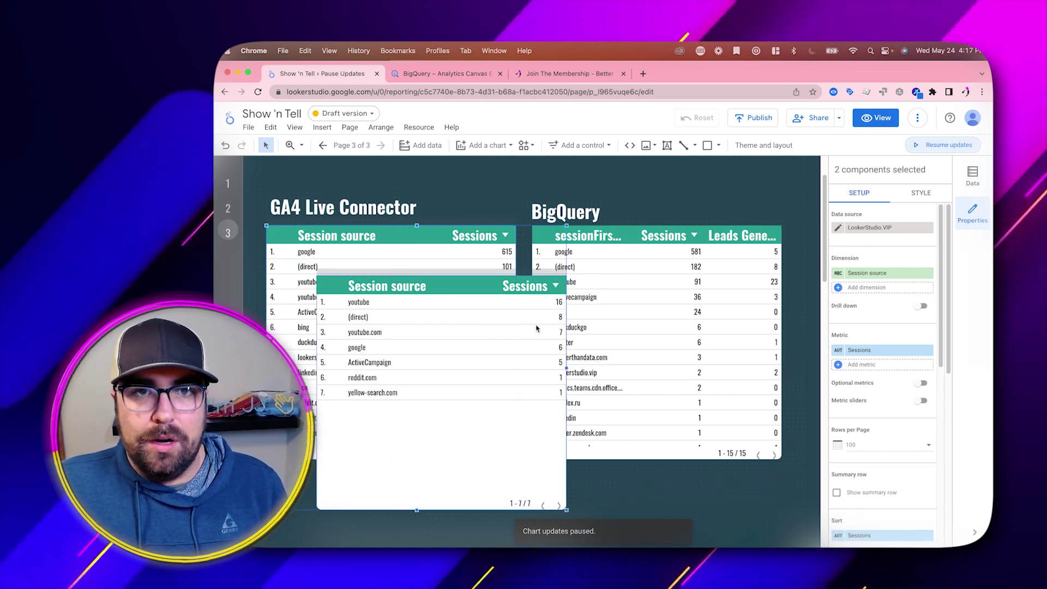
right_click(536, 328)
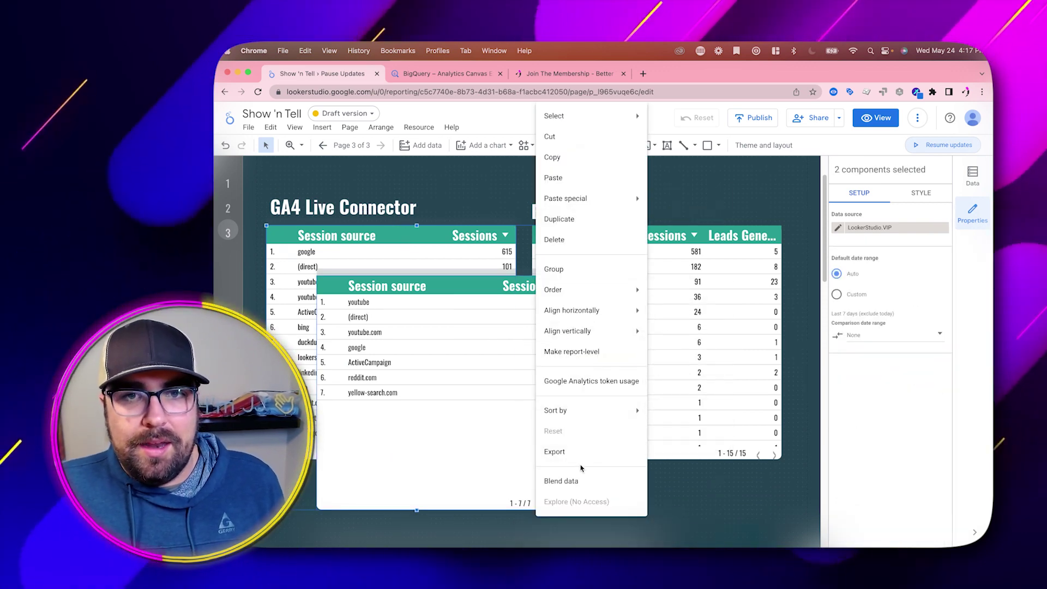
click(561, 480)
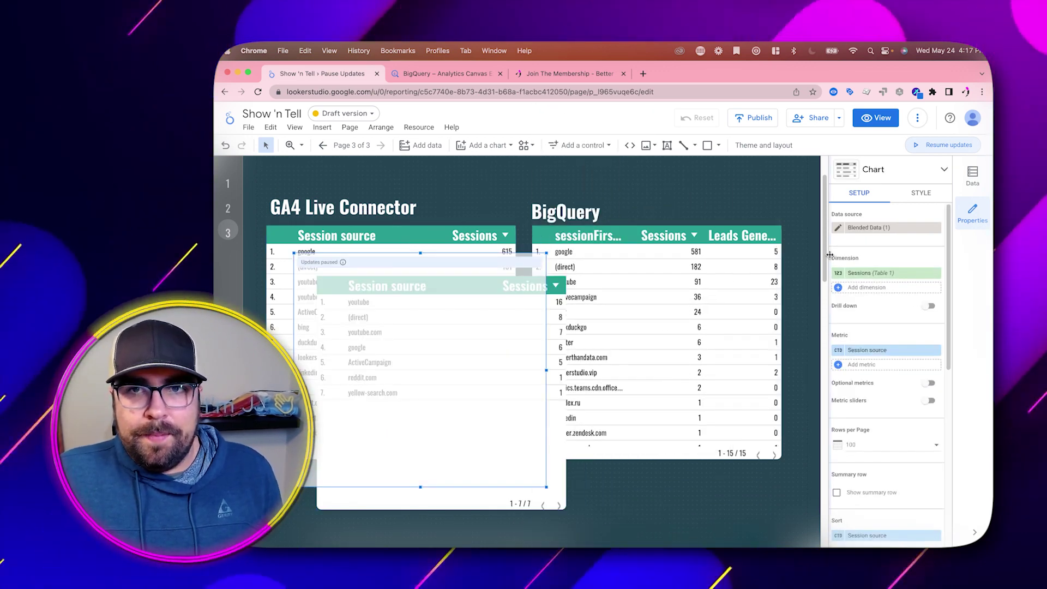
click(837, 228)
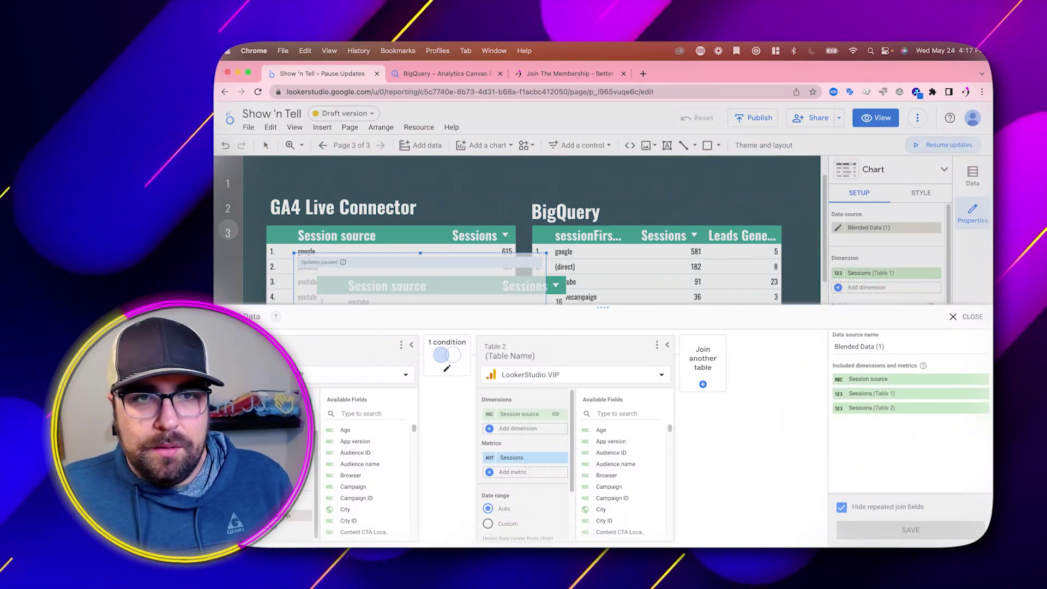
Rename Table 2's Sessions metric to Leads in the blend editor.
click(491, 459)
text(Lea)
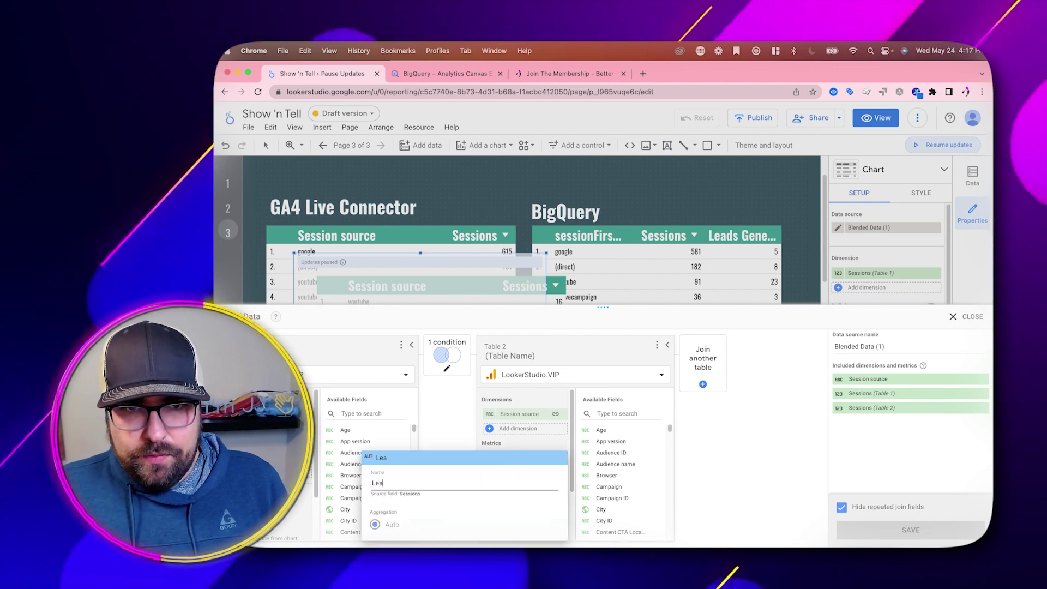
text(ds)
key(Return)
Save the blend under the name 'Session and lead data'.
scroll(550, 485, down, 2)
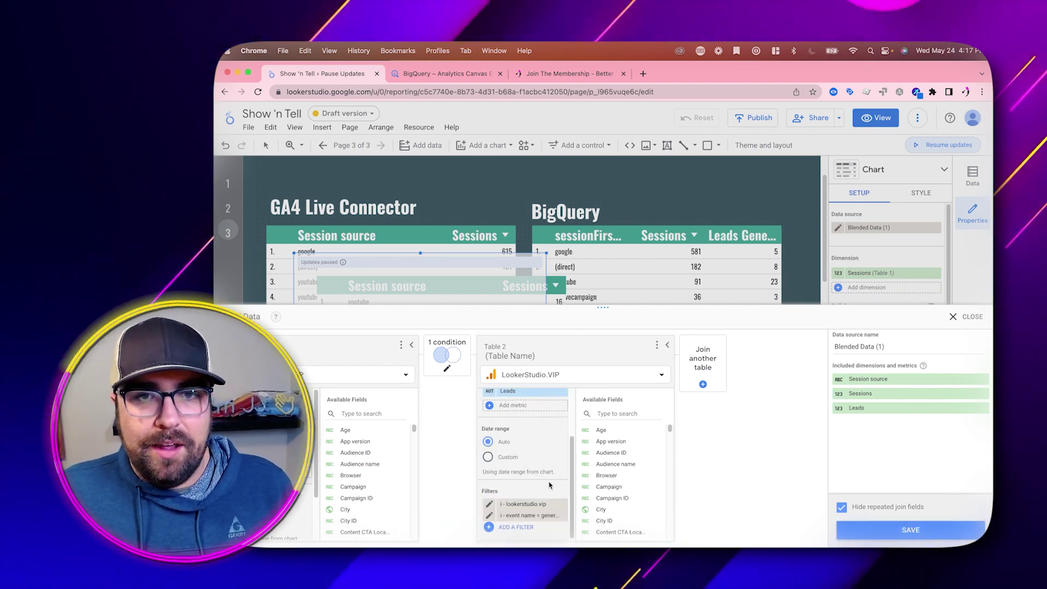
click(898, 534)
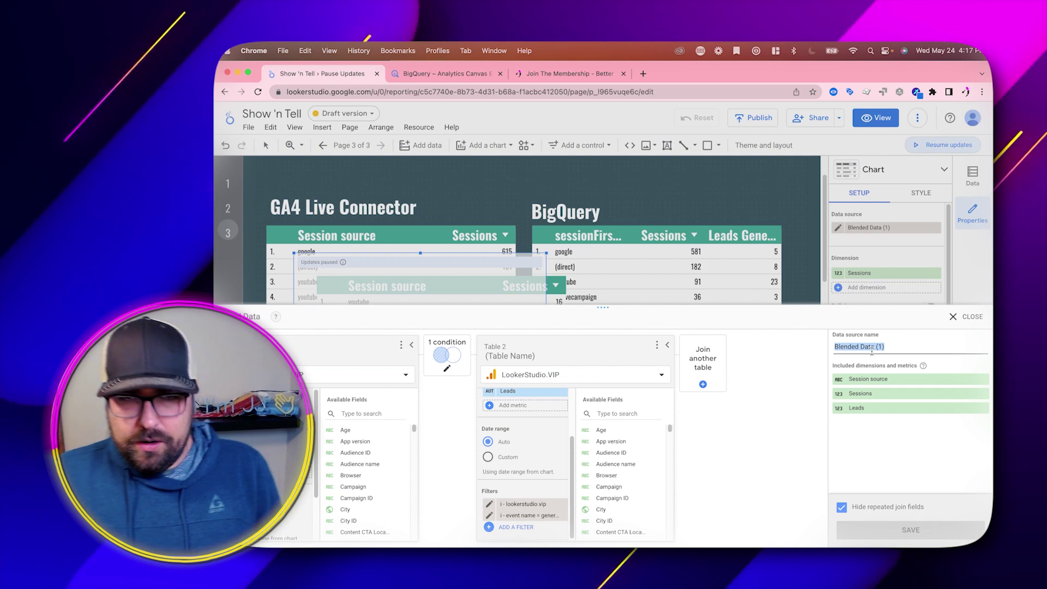
text(Session and lead data)
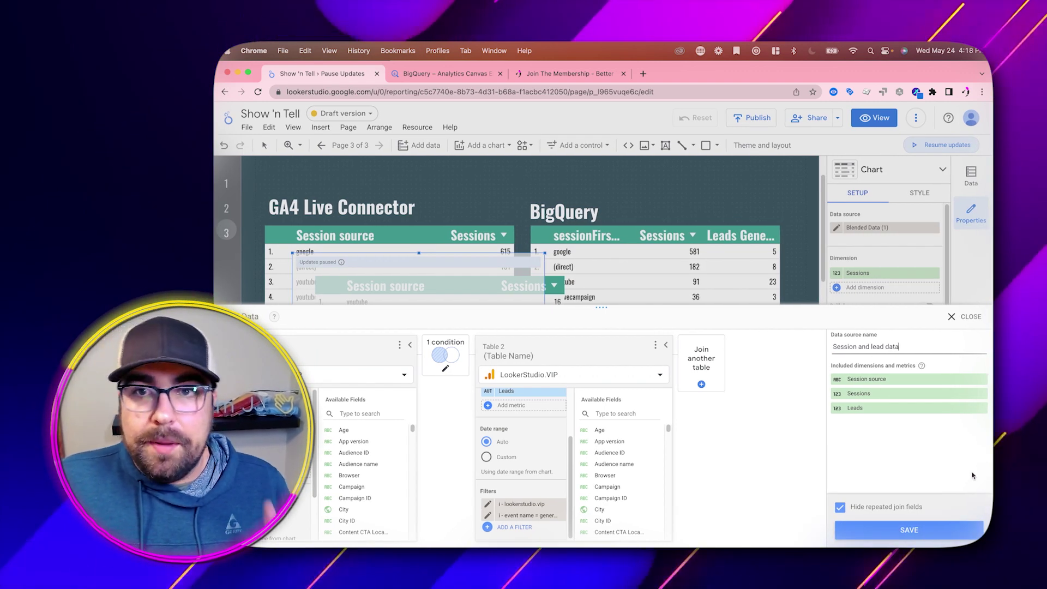
click(931, 530)
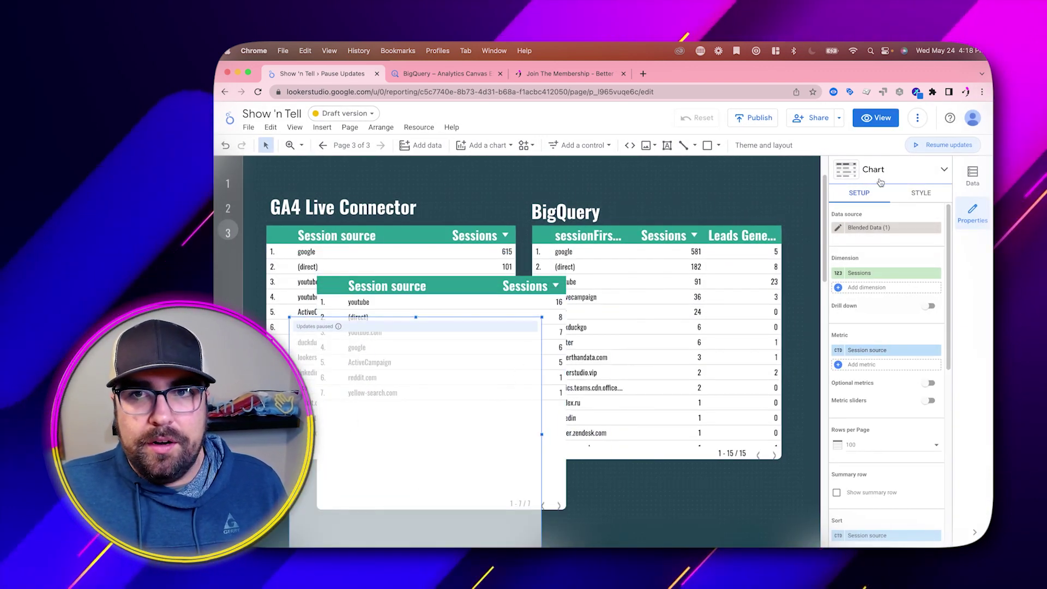
Resume updates and give the blended chart a Session source dimension with Sessions and Leads metrics.
click(941, 145)
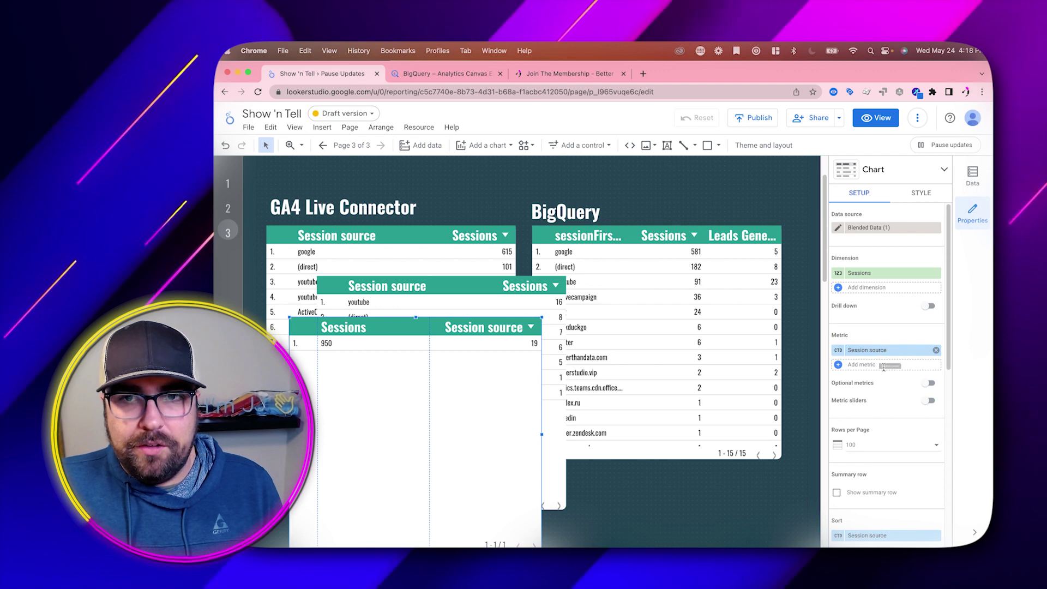
click(874, 351)
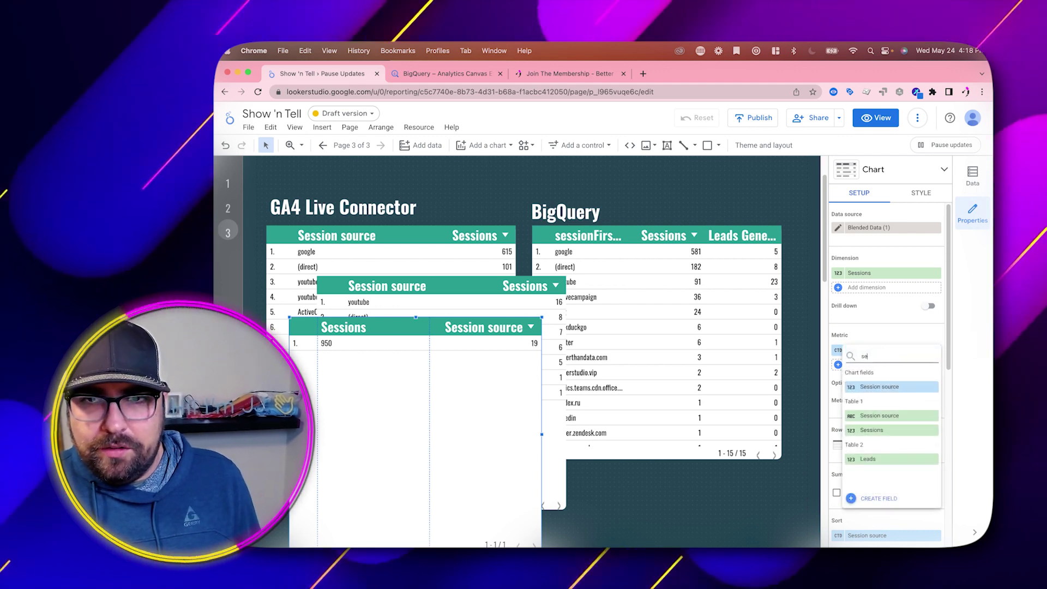
text(sessions)
click(872, 387)
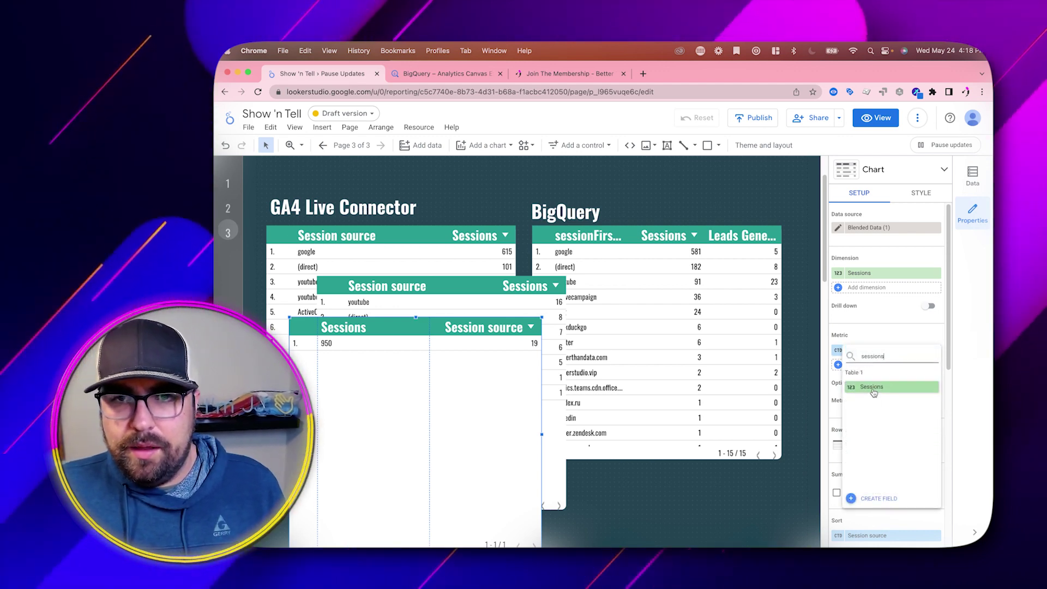
click(887, 272)
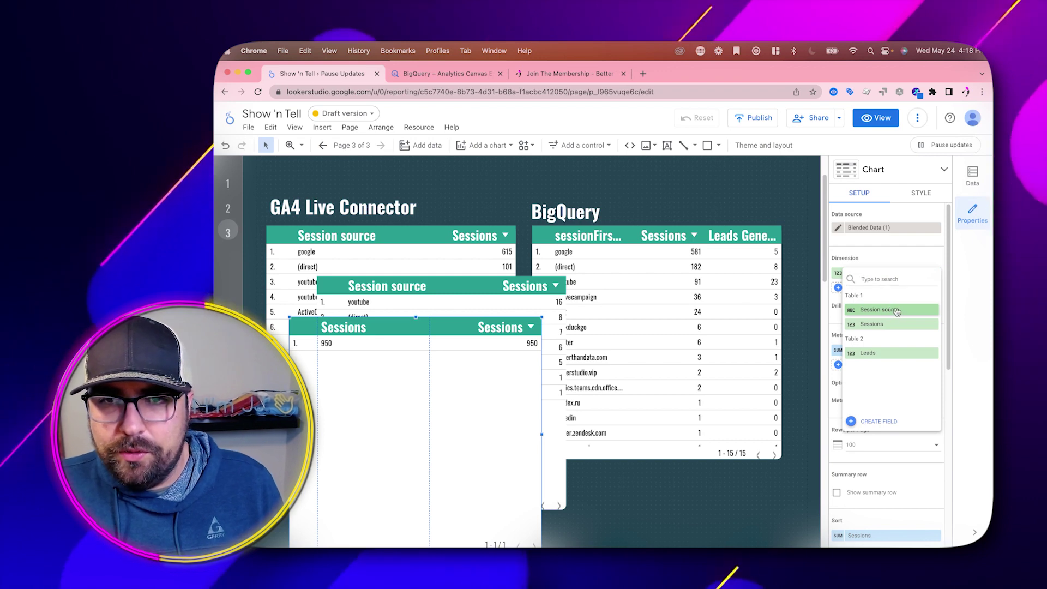
click(896, 311)
click(881, 364)
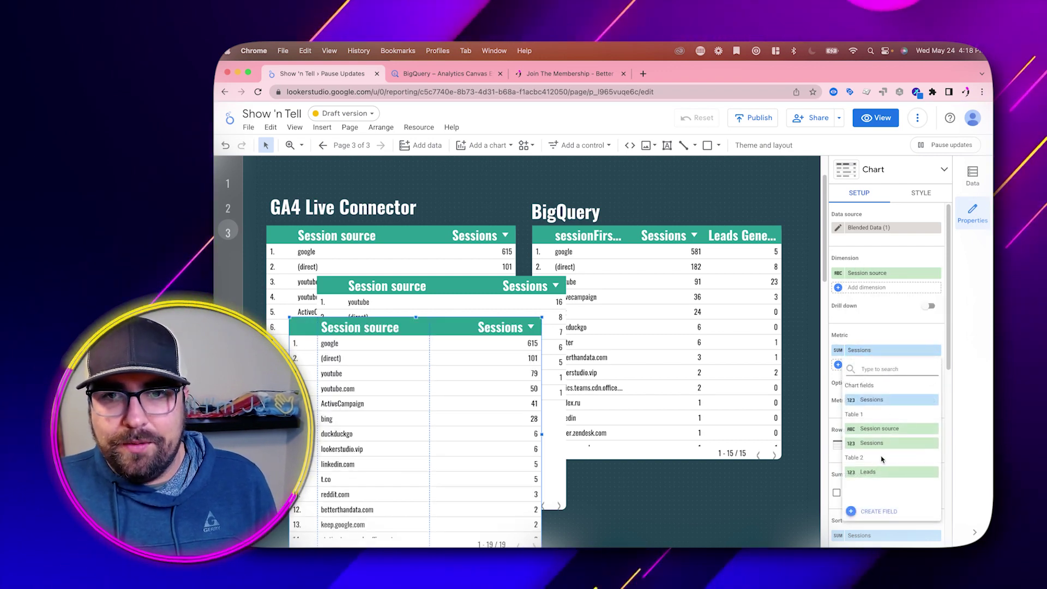
click(873, 471)
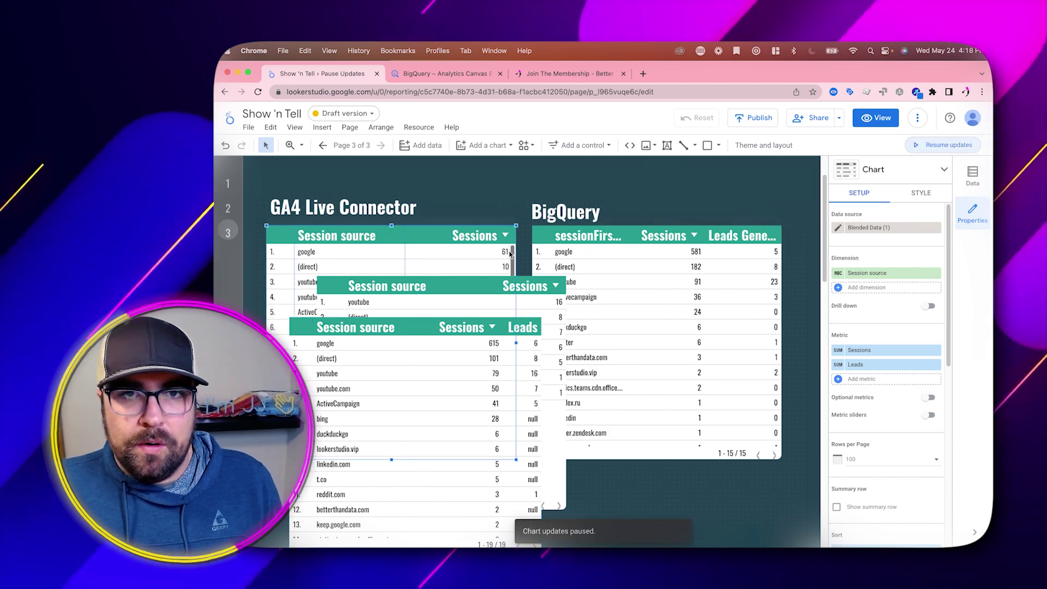
click(517, 281)
Delete the old Session source tables and position the blended table under the GA4 Live Connector heading.
key(Delete)
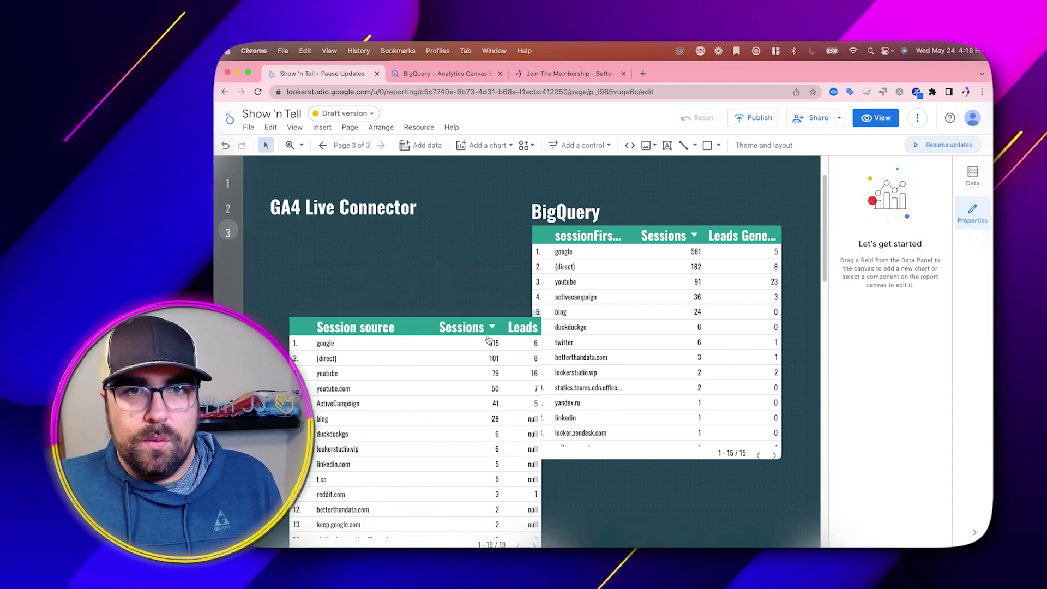
drag(453, 334, 430, 261)
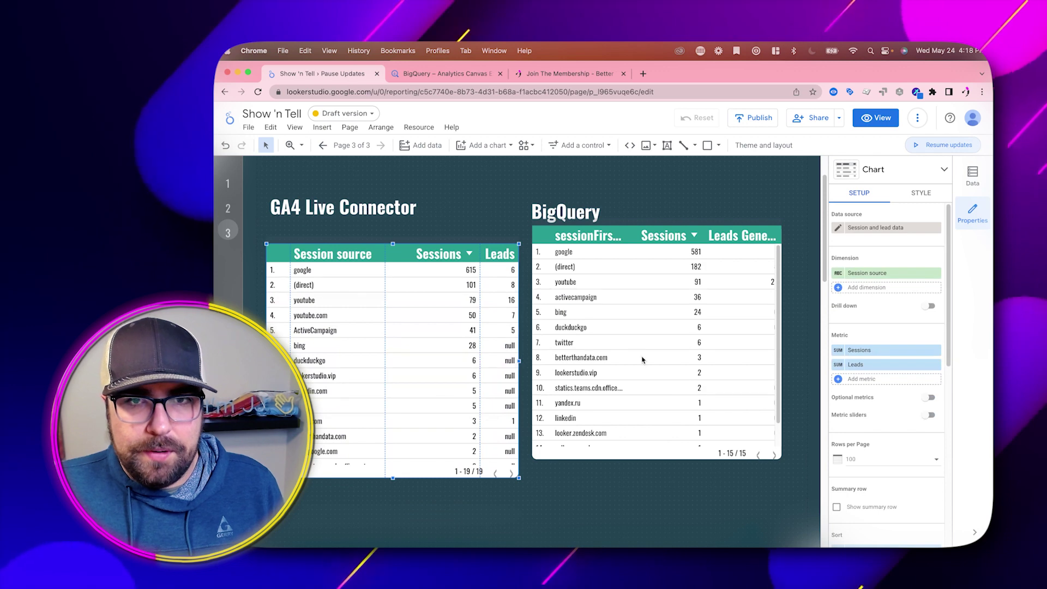
drag(450, 305, 449, 291)
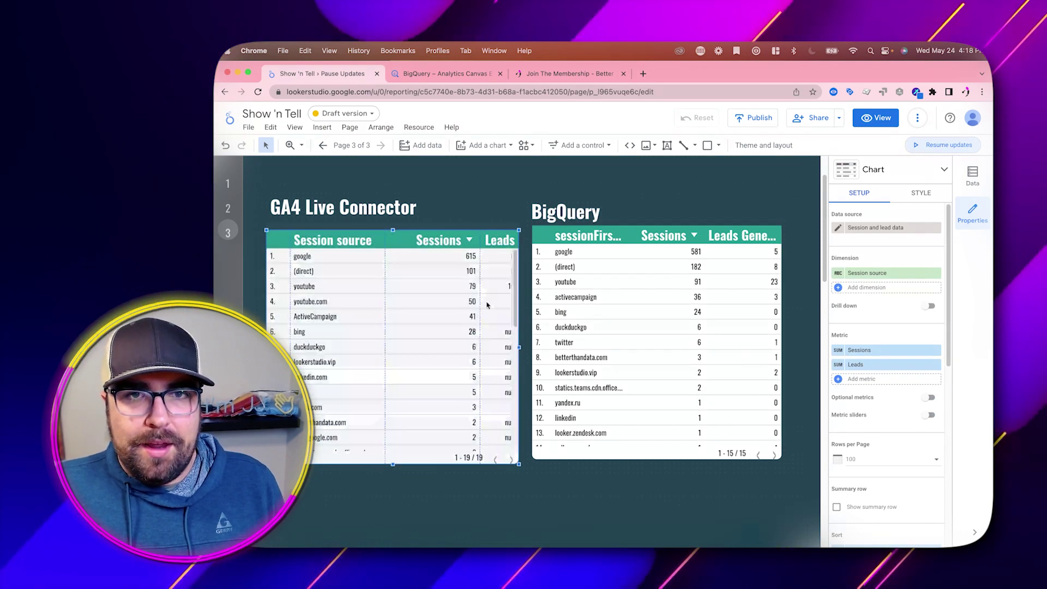
drag(332, 285, 333, 276)
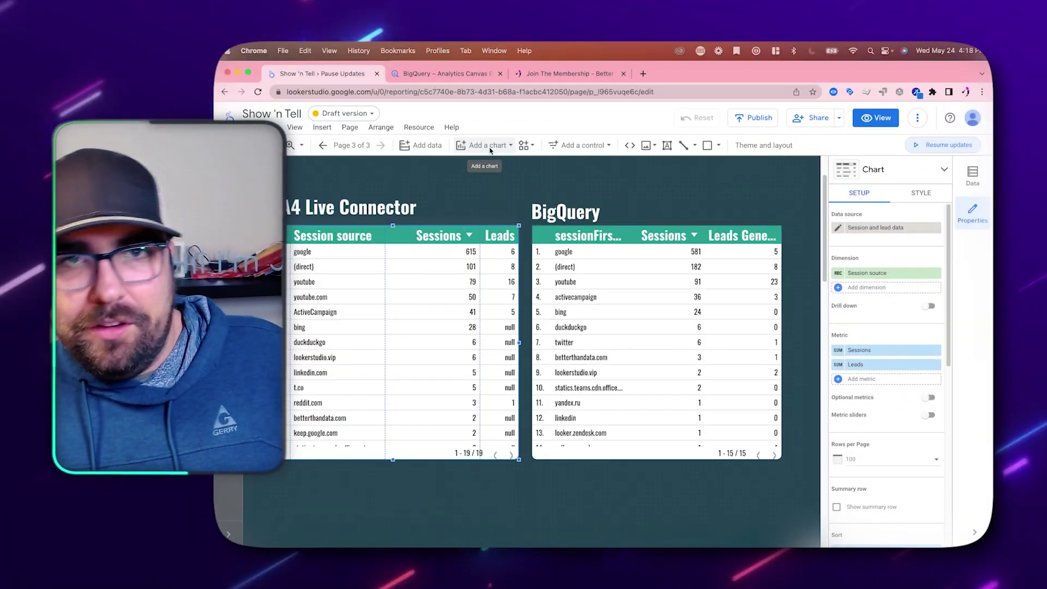
click(490, 145)
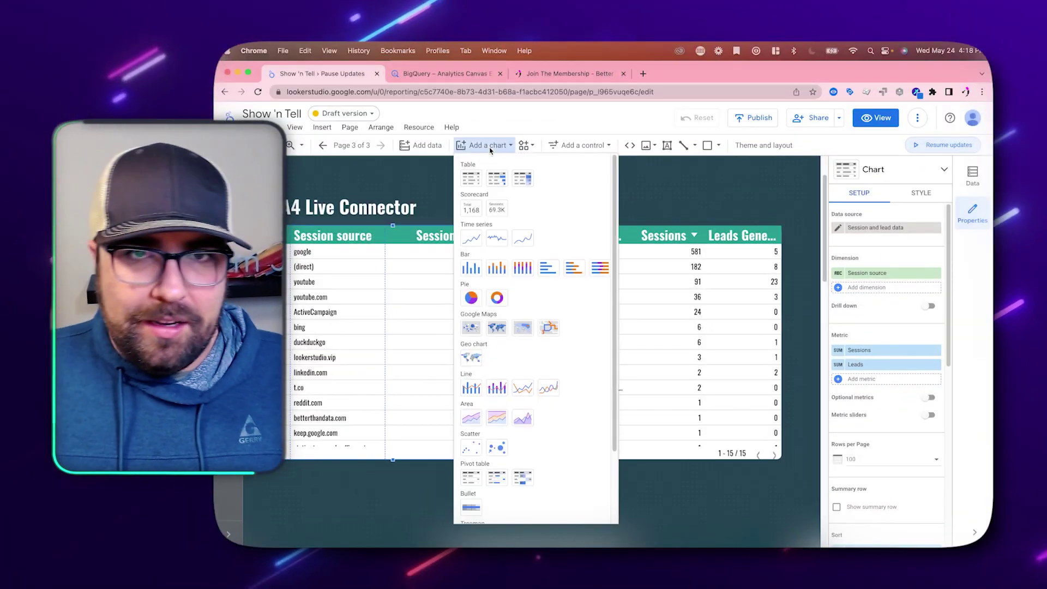
Draw a time-series chart below the blended table.
click(467, 257)
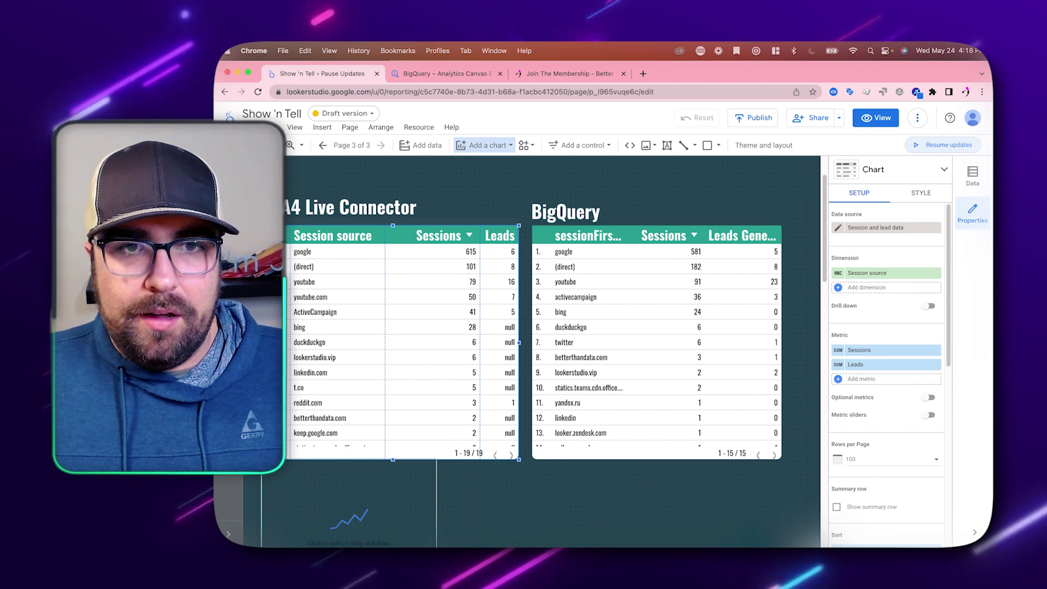
drag(287, 464, 518, 548)
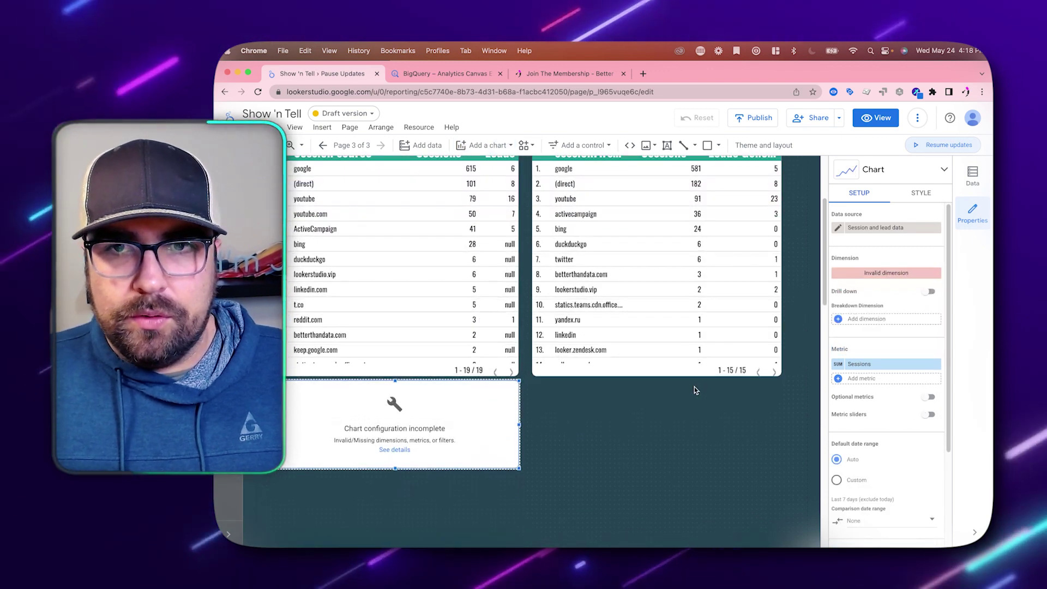
click(838, 229)
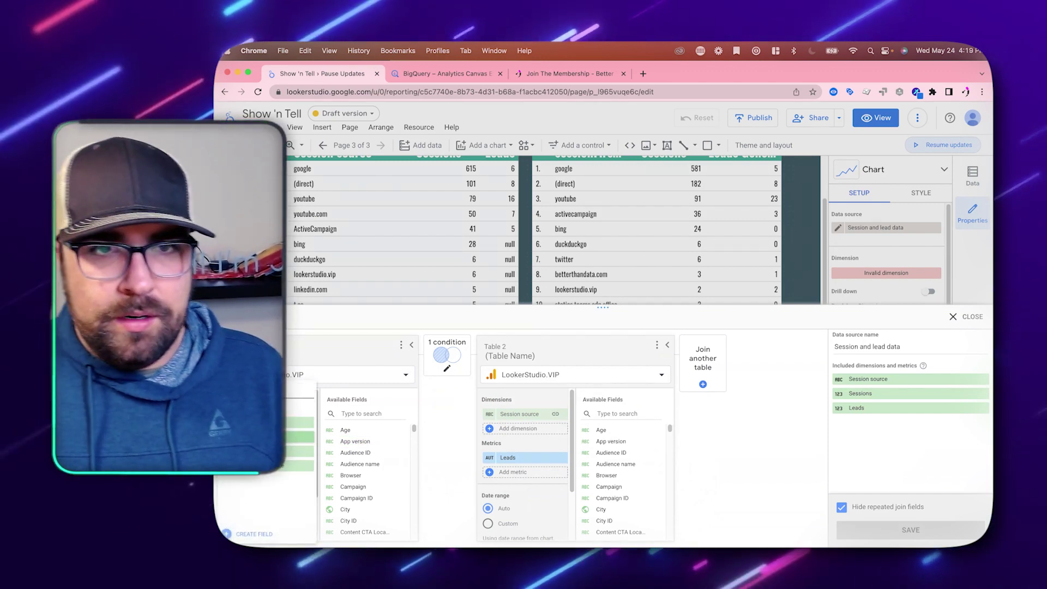
Add Date as a blend dimension and join both tables on Date as well, then save the blend.
click(508, 425)
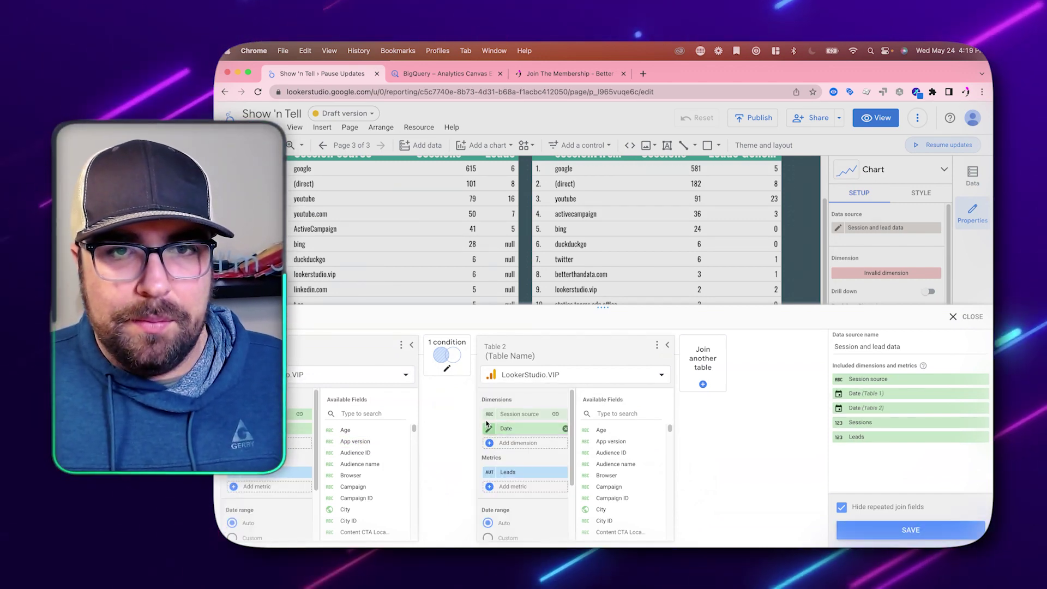
click(452, 374)
click(524, 407)
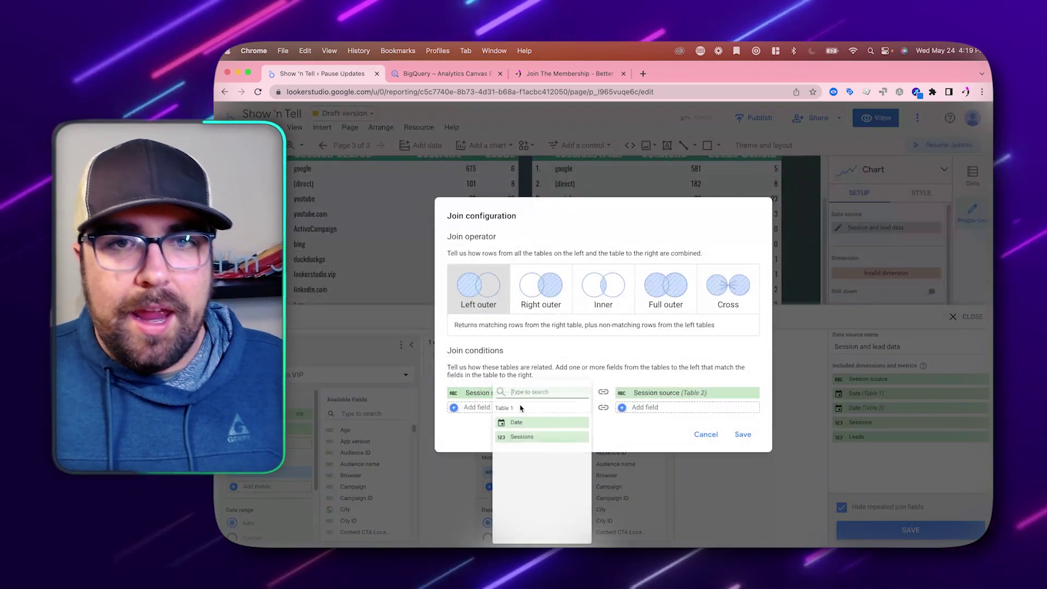
text(date)
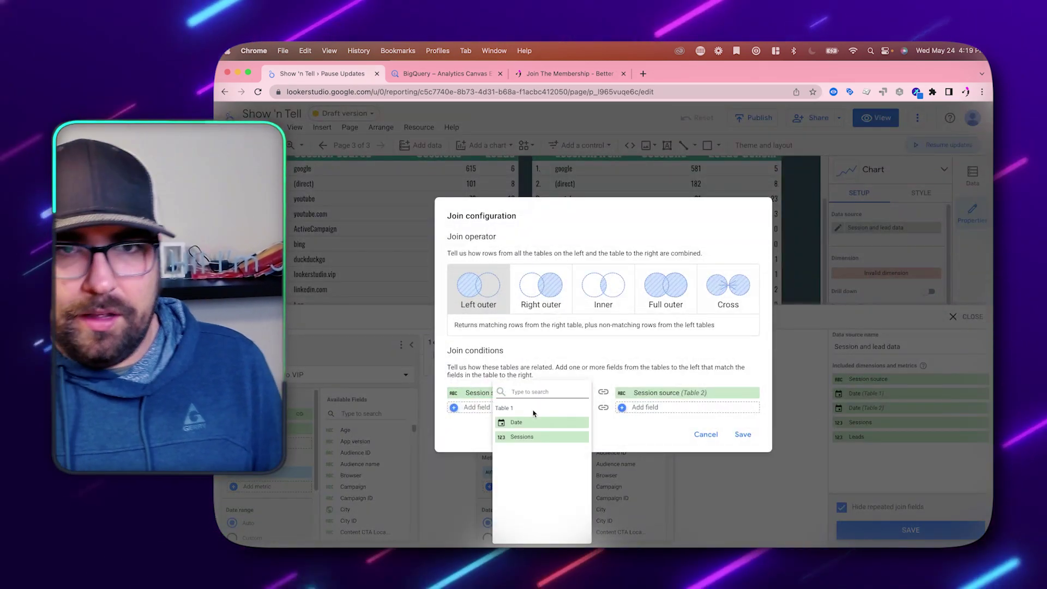
click(541, 420)
click(742, 443)
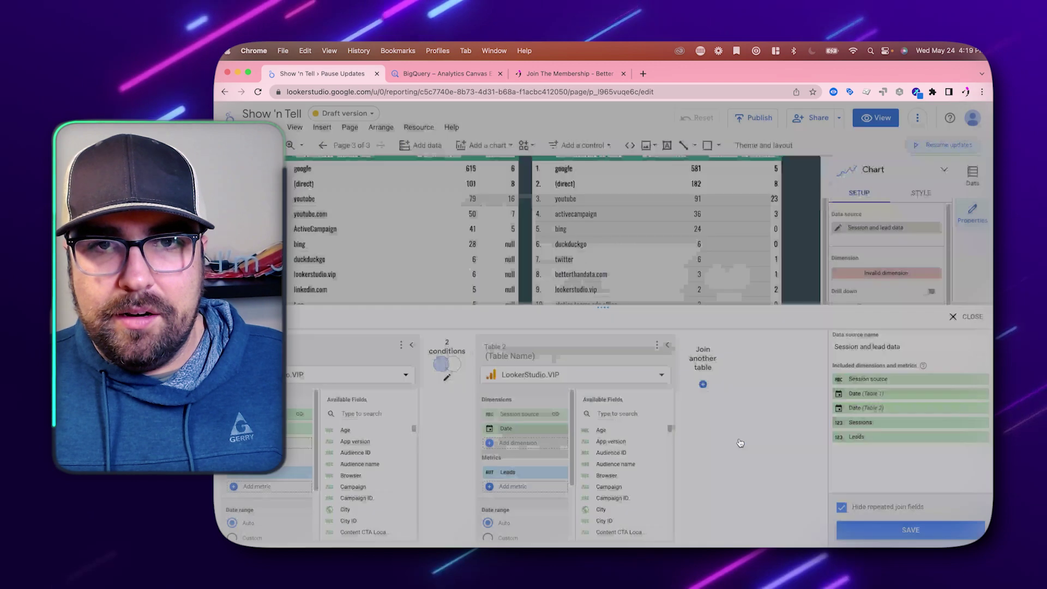
click(911, 528)
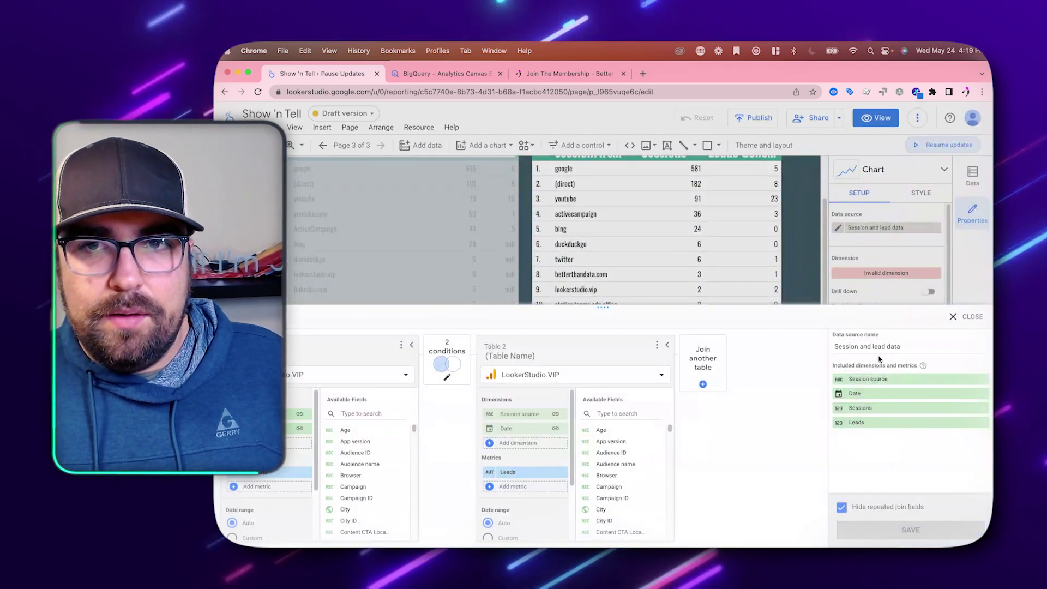
click(959, 322)
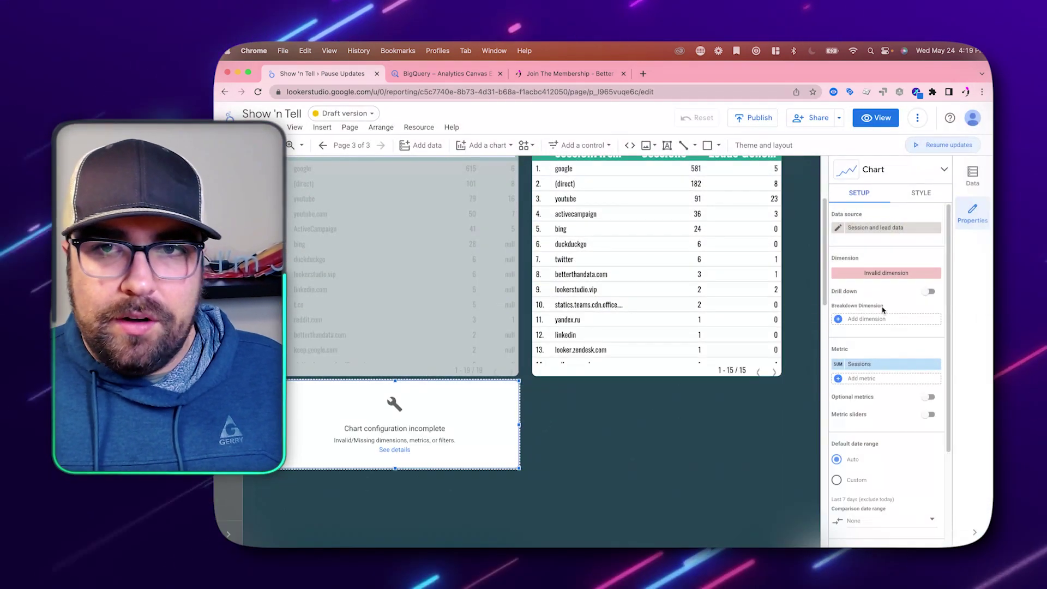
click(895, 275)
Chart Date with Sessions and Leads, plot Leads as right-axis bars, and make the chart taller.
click(880, 308)
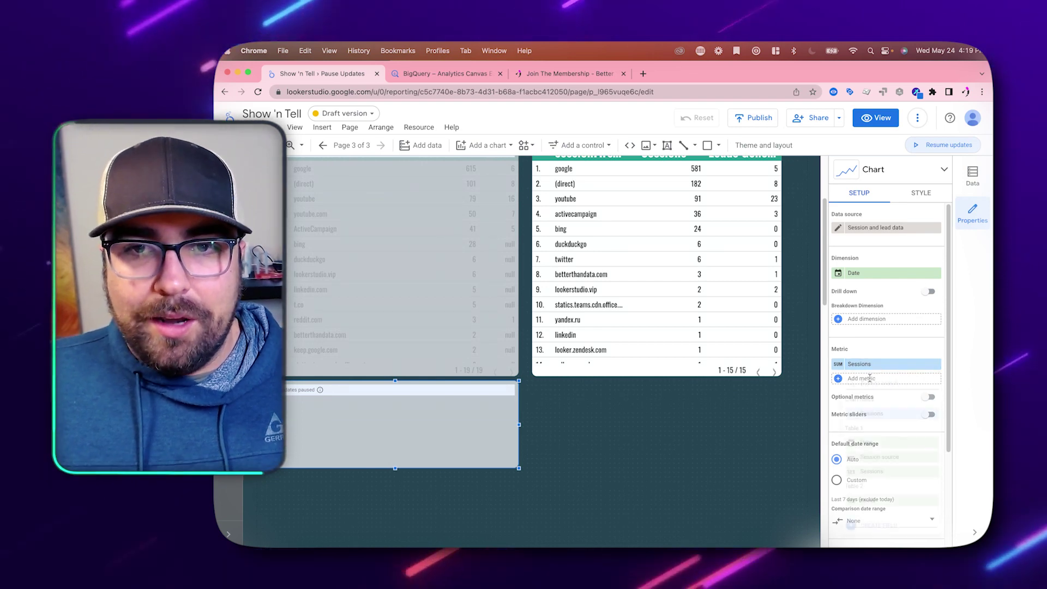
click(873, 471)
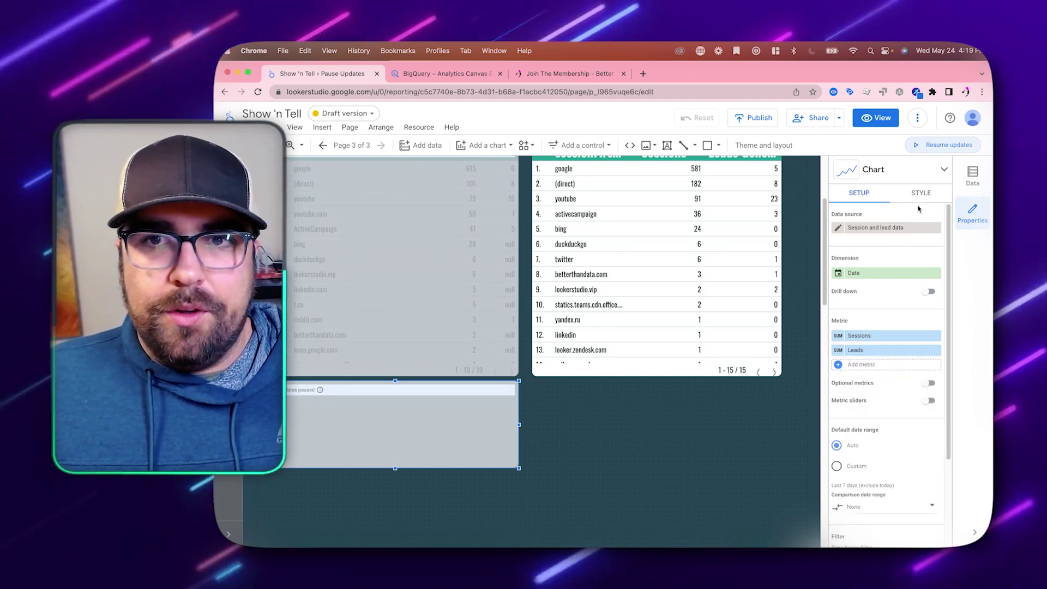
click(921, 193)
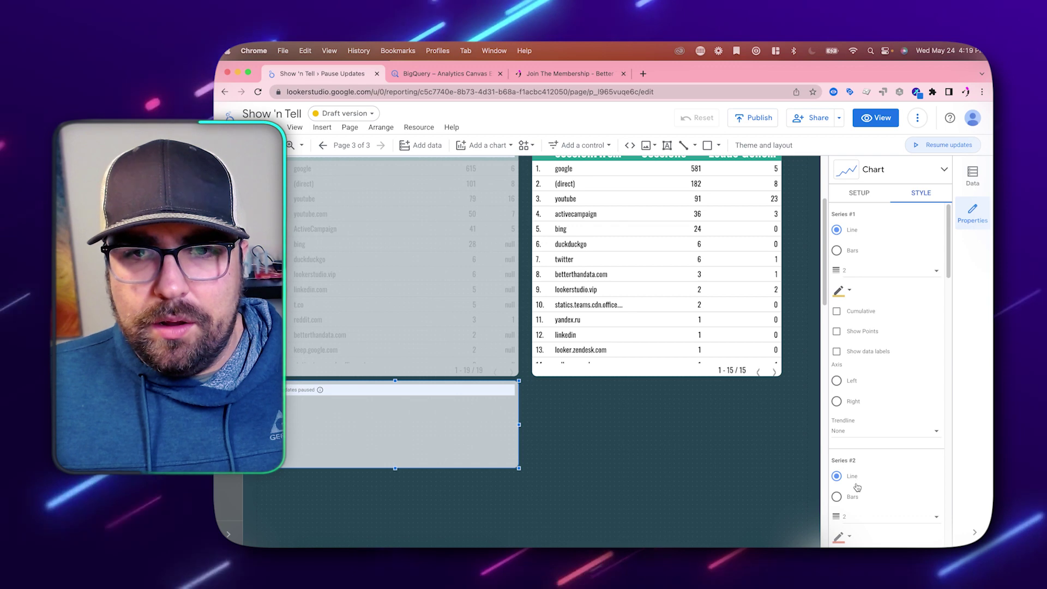
scroll(854, 500, down, 3)
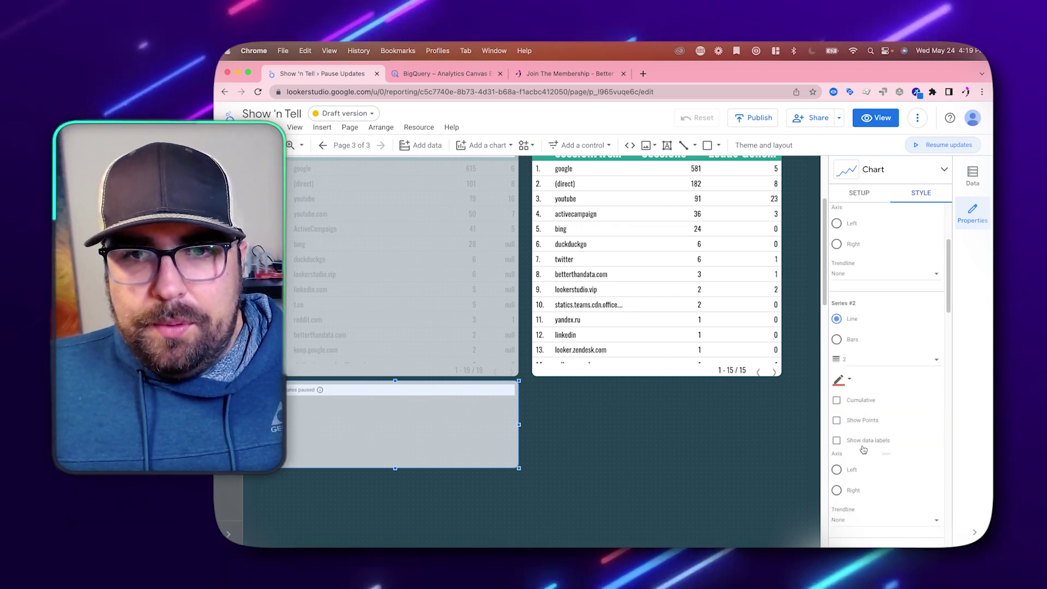
click(851, 491)
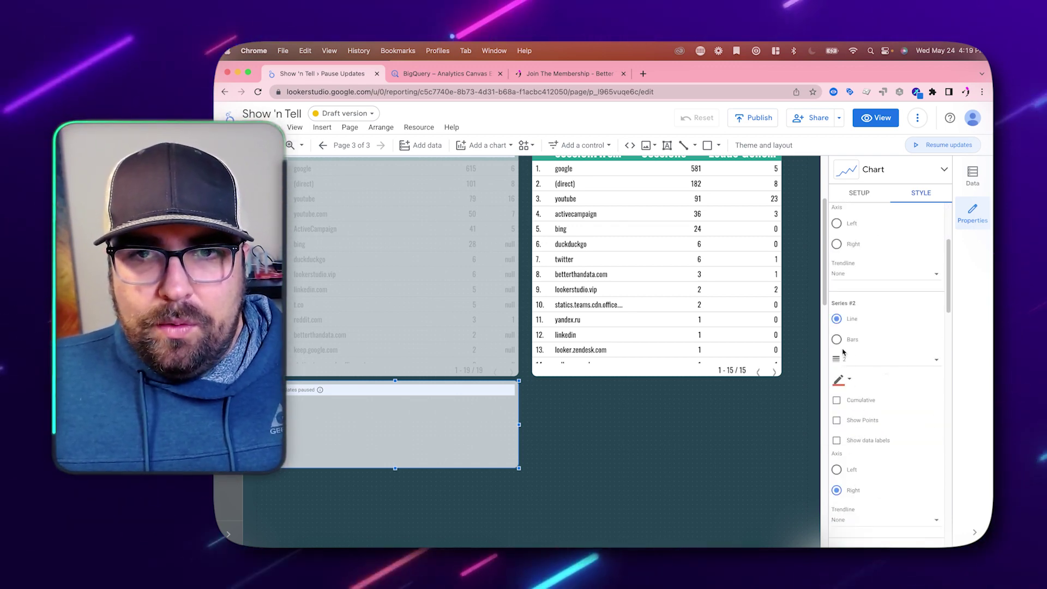
scroll(856, 344, up, 1)
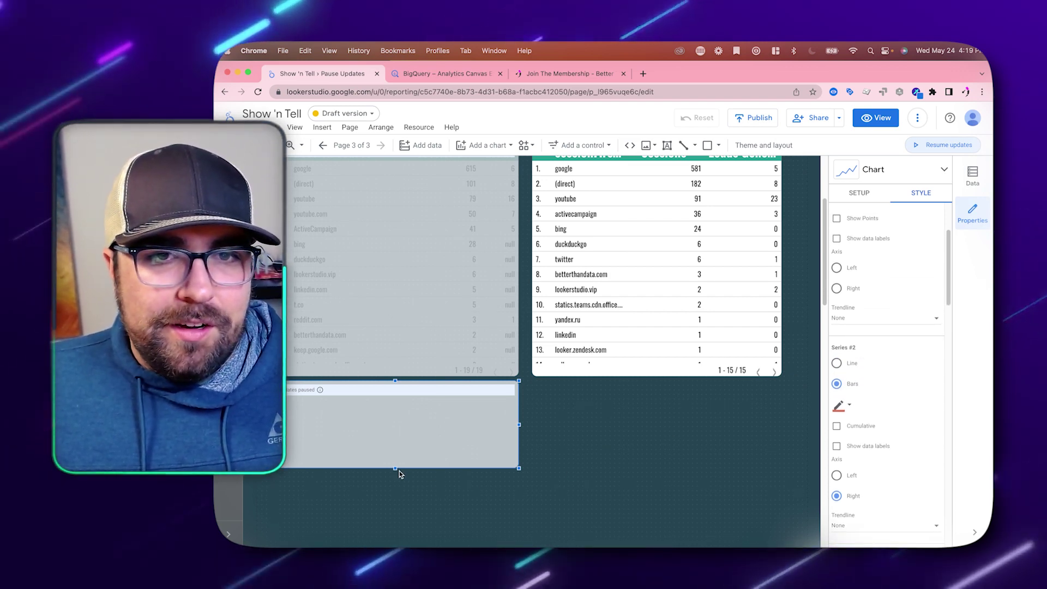
drag(396, 468, 396, 490)
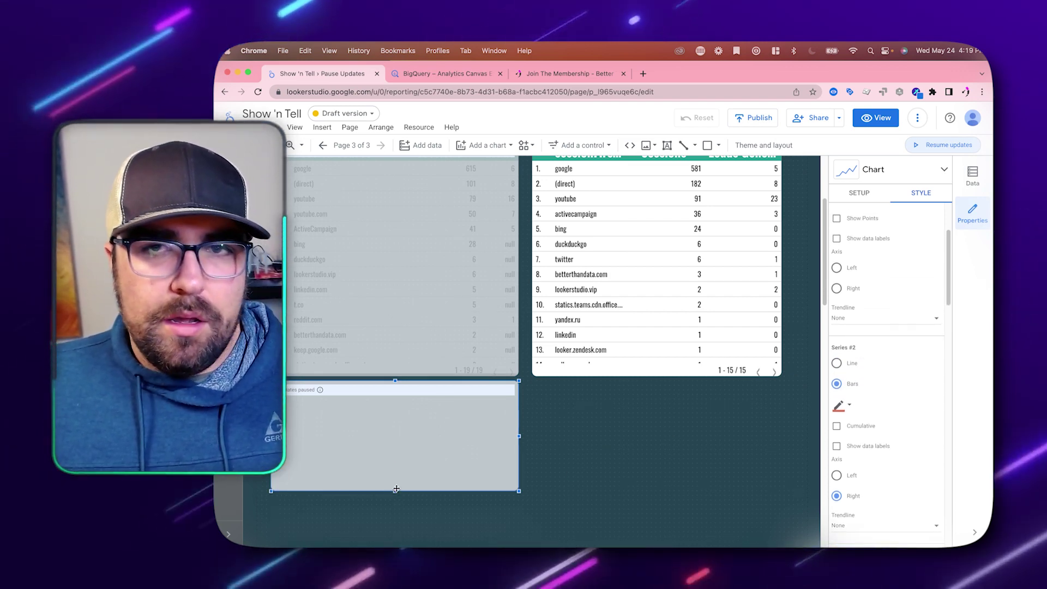
Resume updates and review the report's GA4 token usage, showing 10 tokens this session.
click(954, 146)
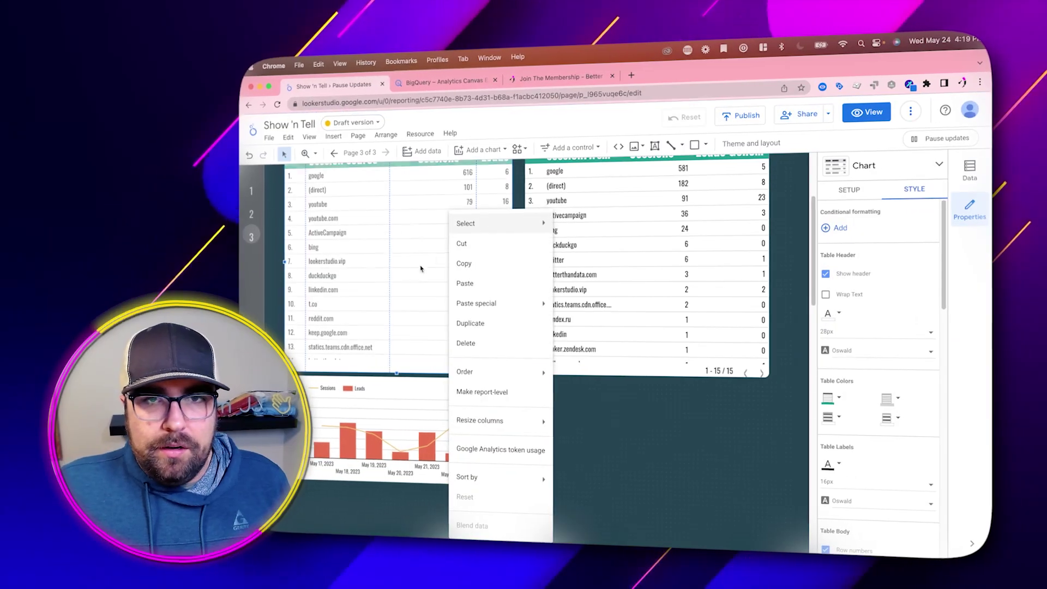
scroll(431, 316, up, 3)
mouse_move(362, 477)
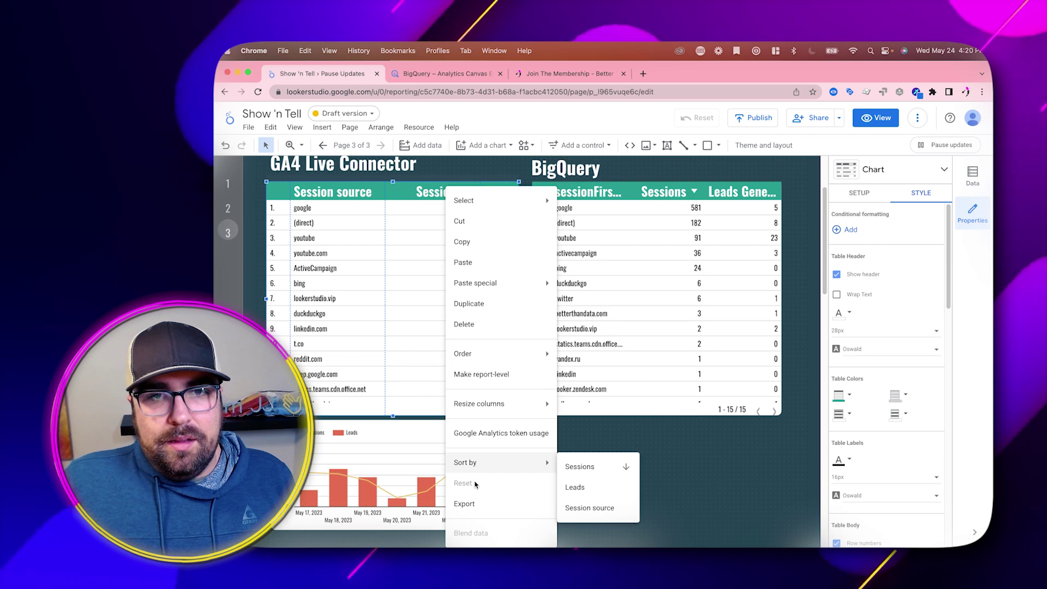
click(491, 433)
click(555, 295)
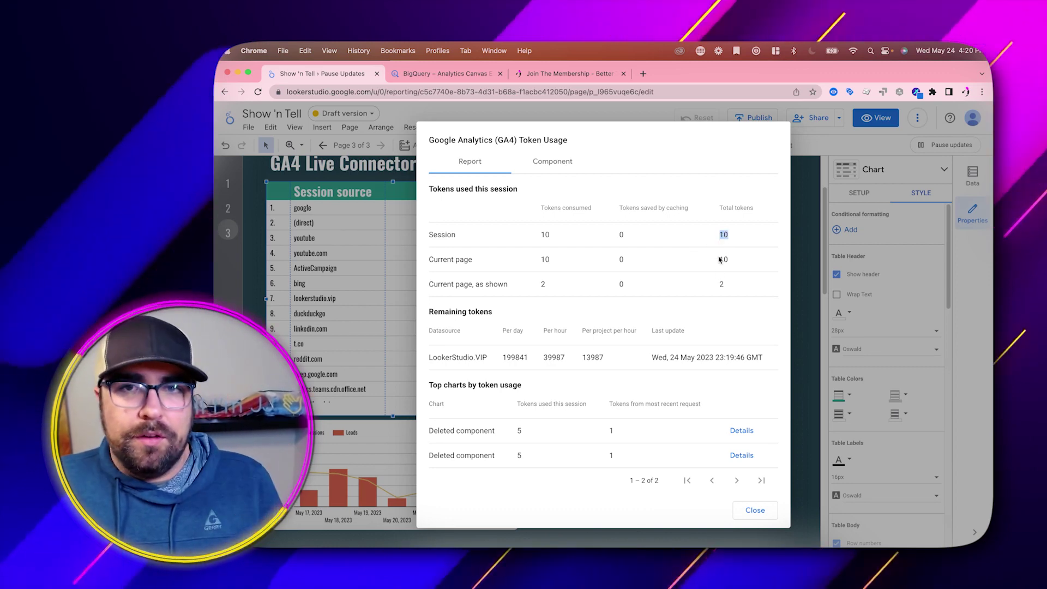
click(756, 510)
scroll(645, 449, up, 2)
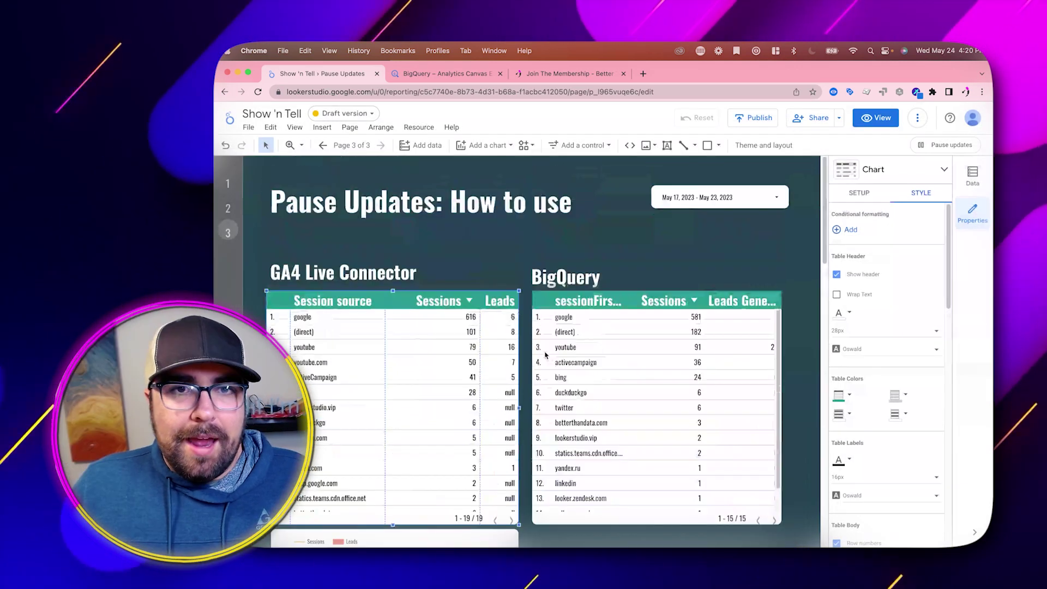
Pause updates, undo the title move, and shift the GA4 Live Connector title and table lower.
key(super+shift+p)
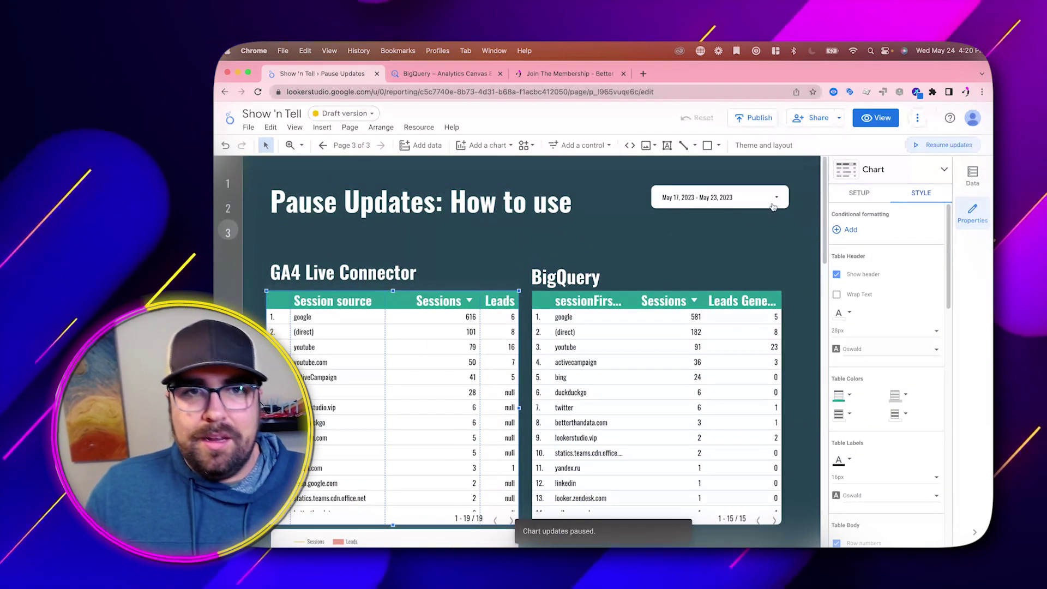
scroll(415, 262, down, 1)
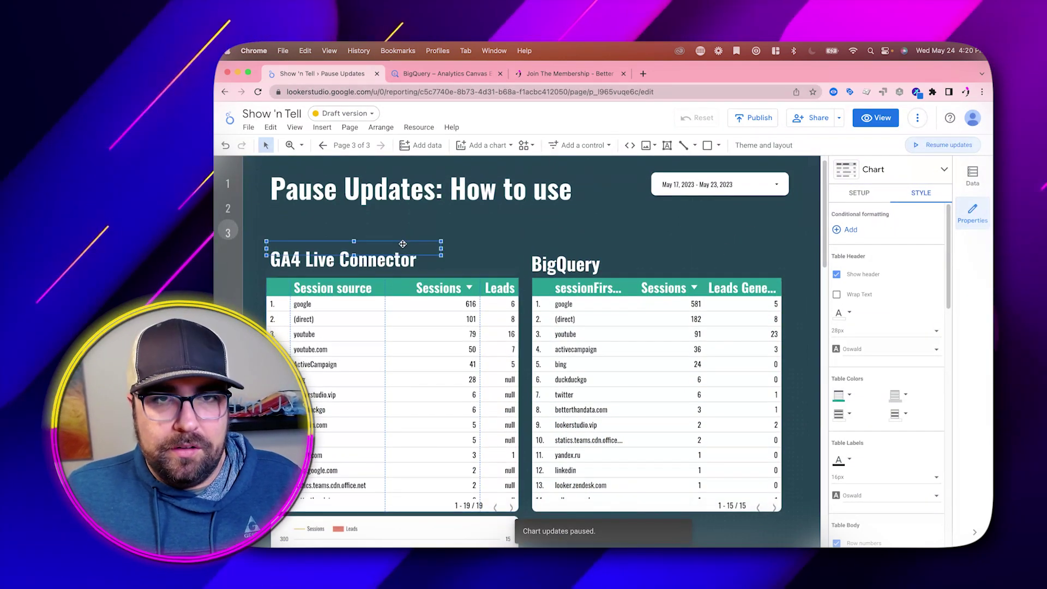
key(super+z)
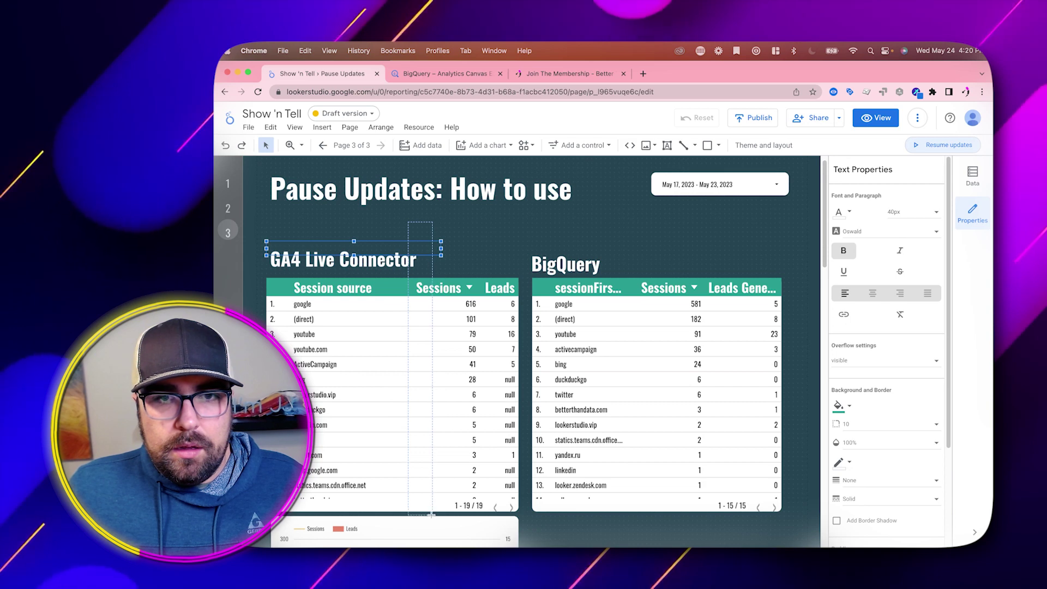
drag(434, 529, 434, 528)
drag(457, 376, 457, 435)
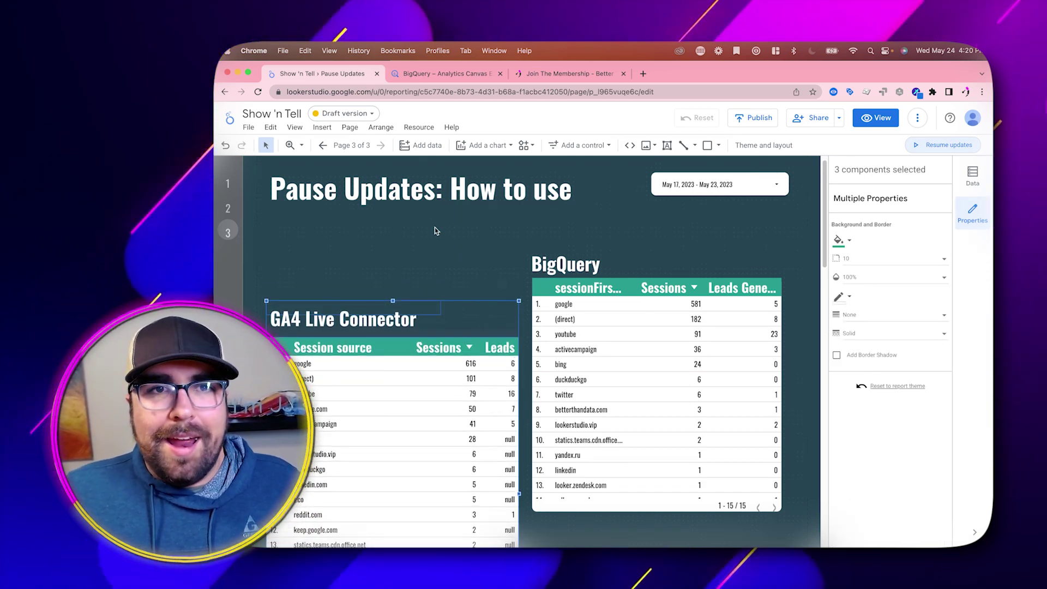
click(443, 249)
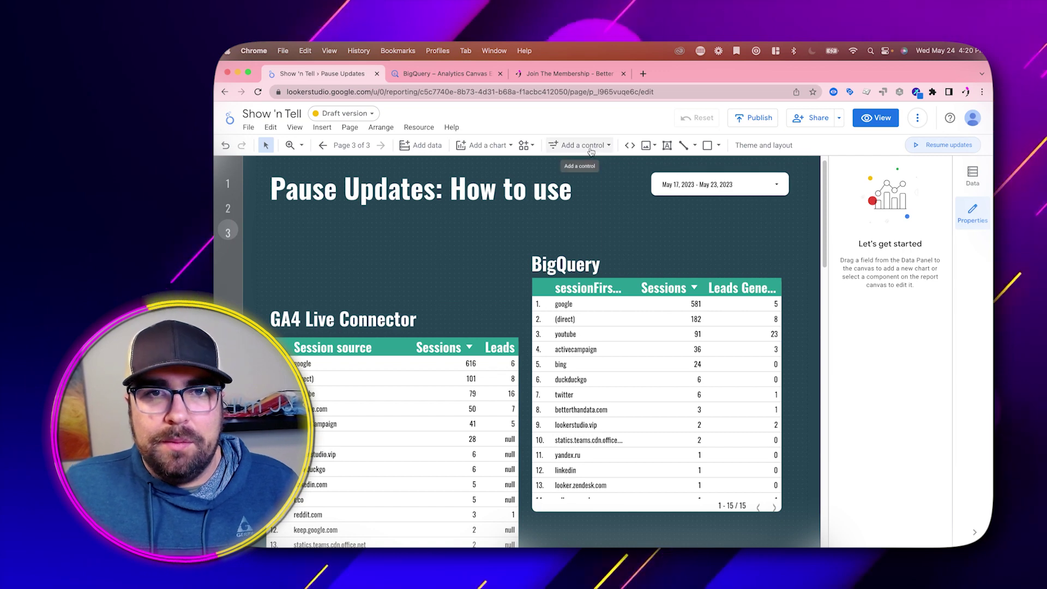
click(484, 145)
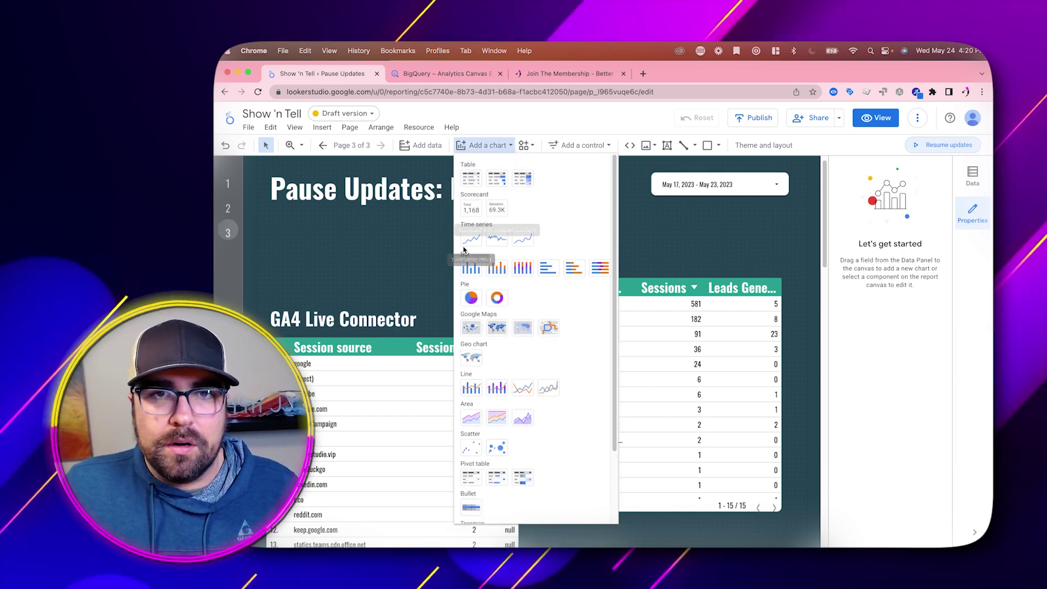
Place a scorecard below the page heading using the LookerStudio VIP data source.
click(471, 240)
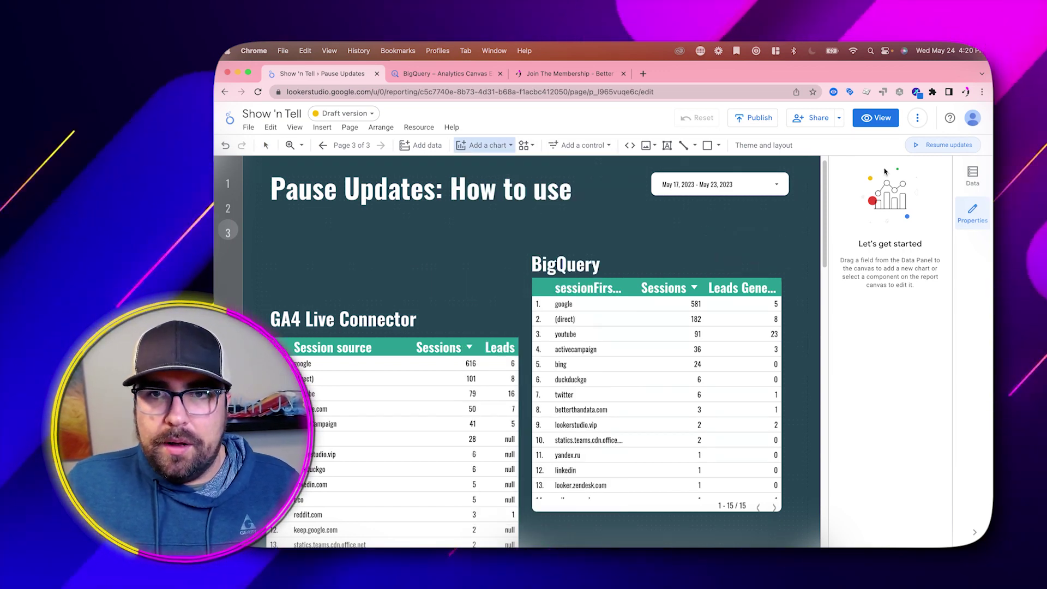
click(269, 234)
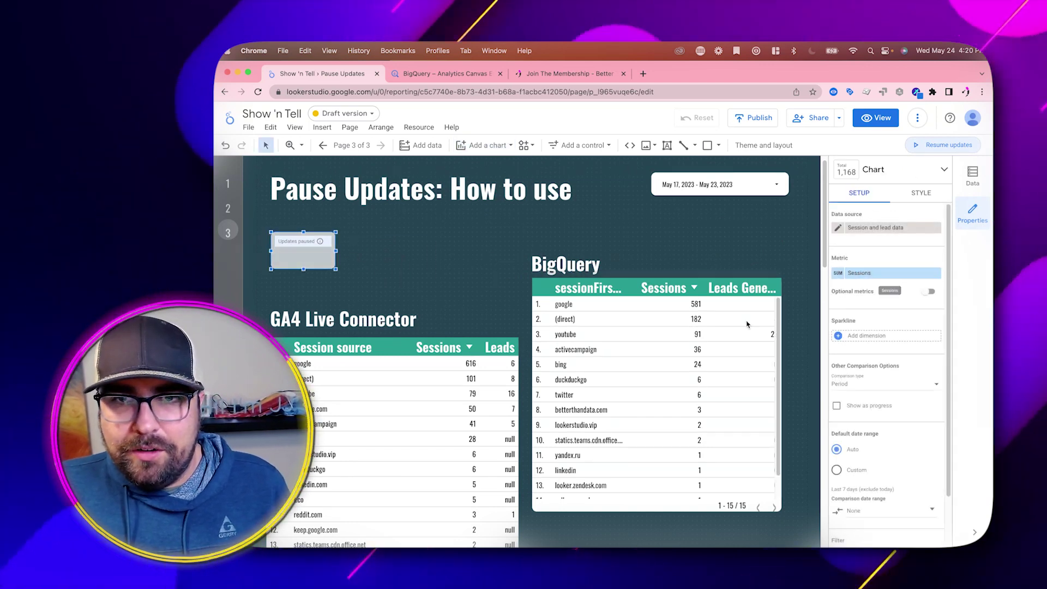
click(886, 229)
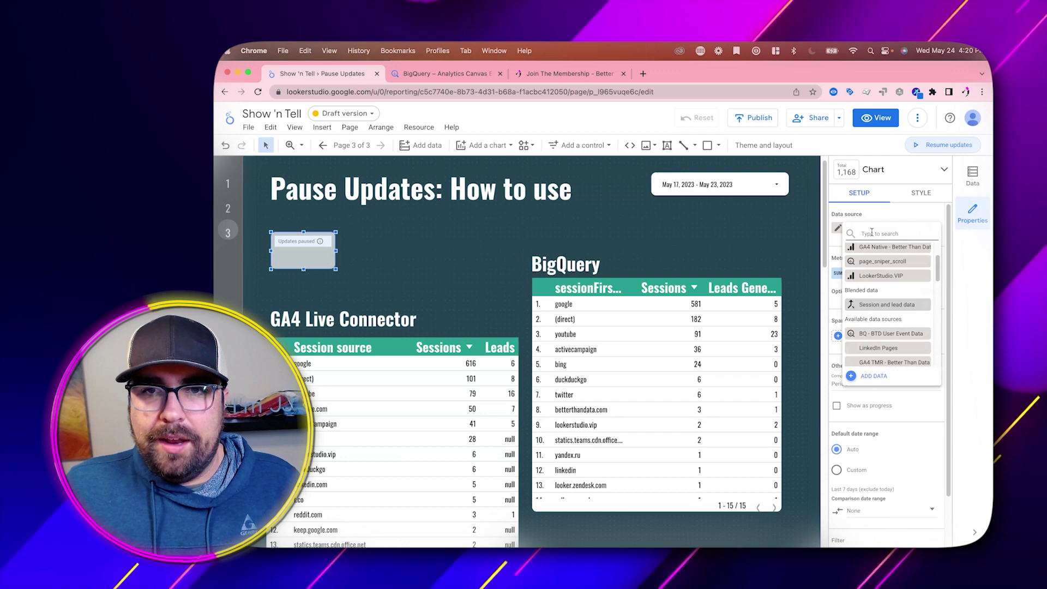
scroll(879, 275, up, 3)
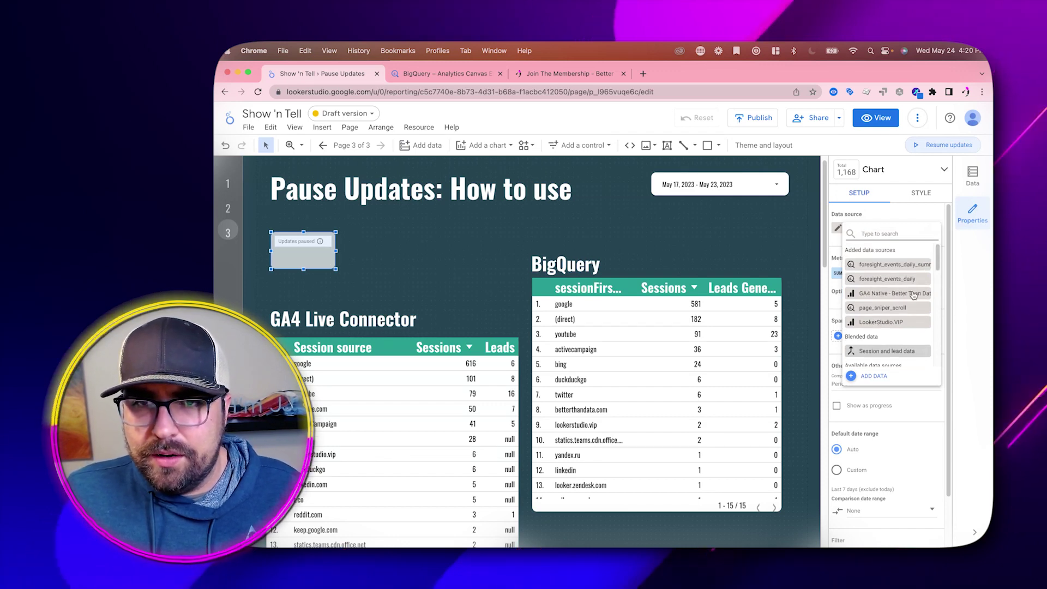
click(907, 322)
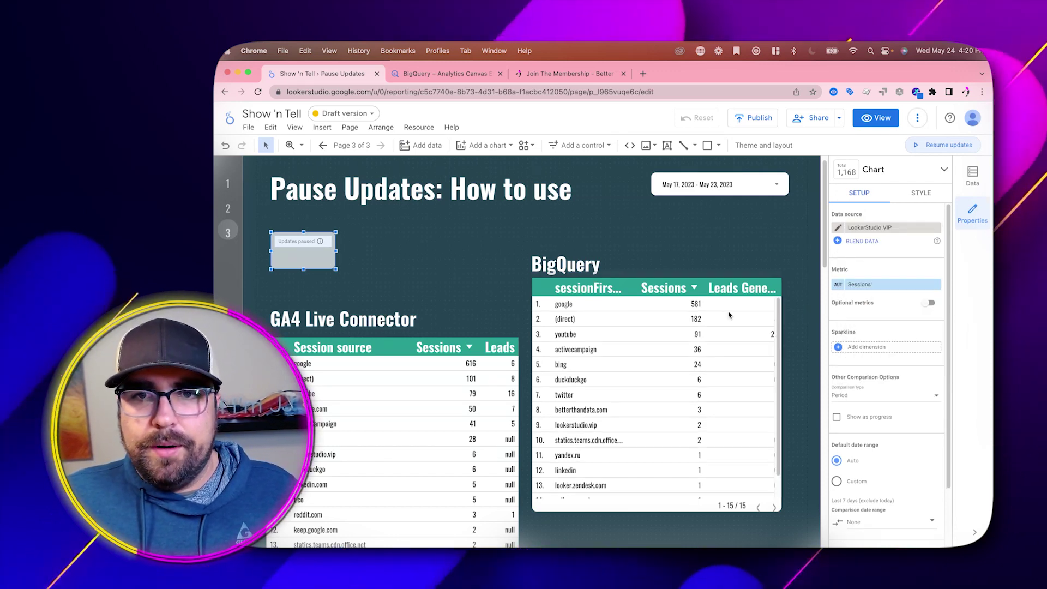
Duplicate the scorecard to the right with an event name = generate_lead filter, then copy it again further right.
key(ctrl+d)
drag(315, 263, 388, 263)
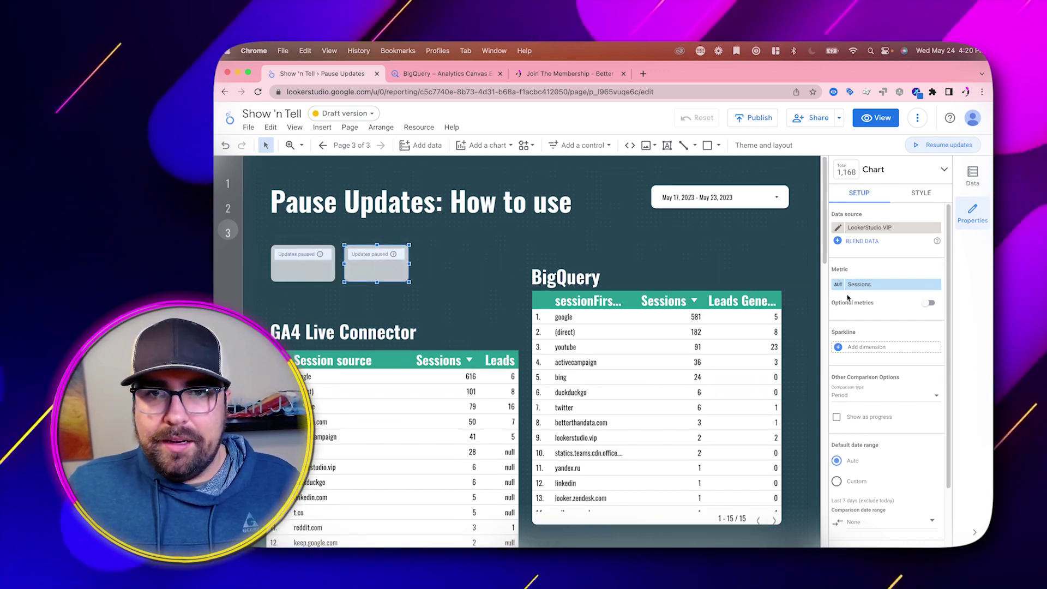
scroll(867, 491, down, 2)
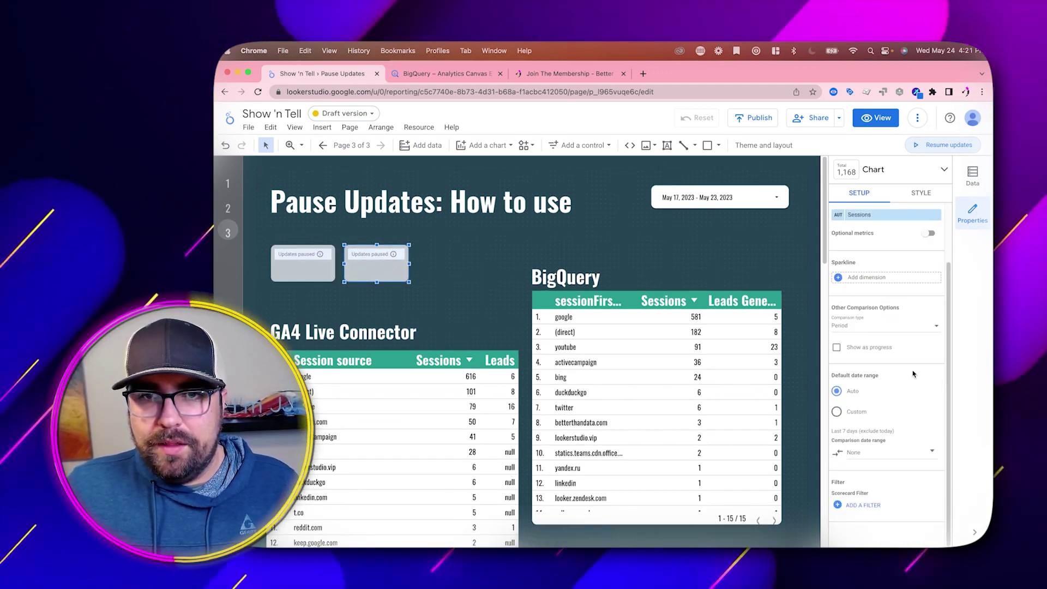
click(864, 506)
click(897, 310)
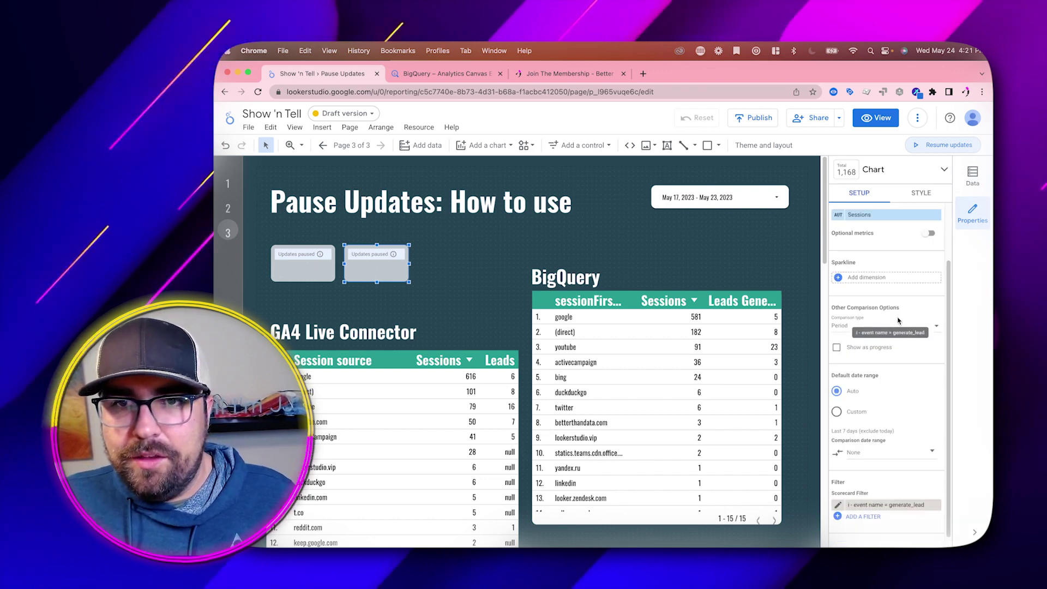
key(super+d)
drag(386, 272, 457, 268)
Set the third scorecard's metric to Views.
click(862, 285)
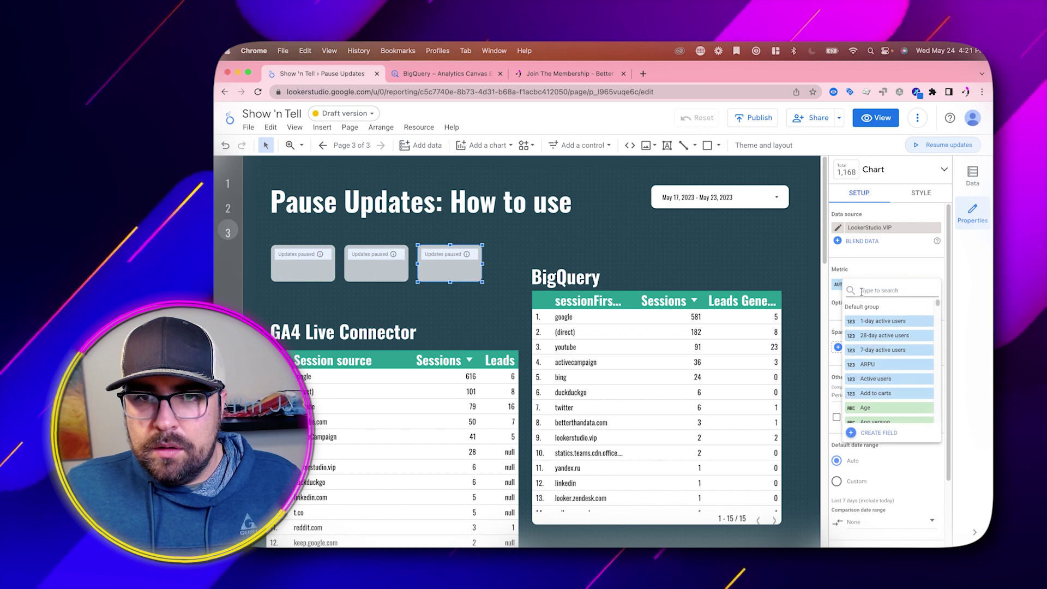
text(views)
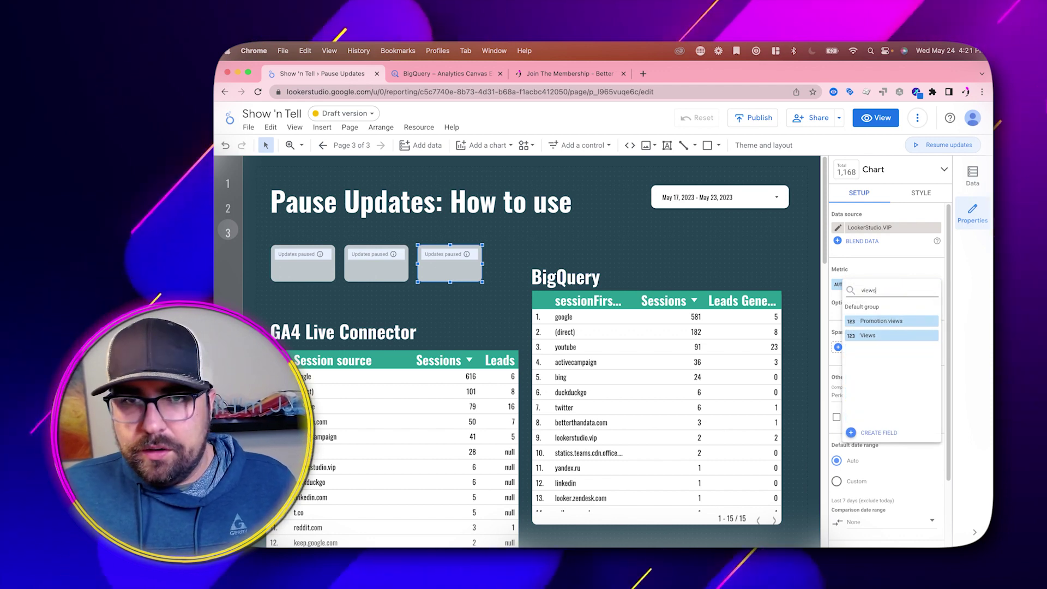
click(890, 338)
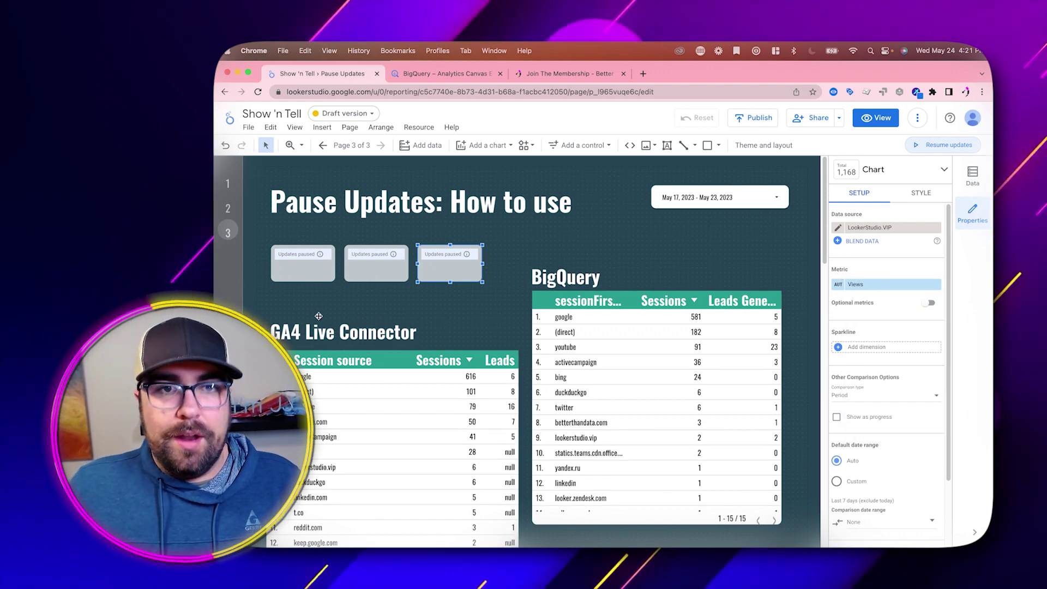
Even out the scorecard sizes and resume updates so they show 1,073, 44 and 0.
drag(465, 301, 267, 240)
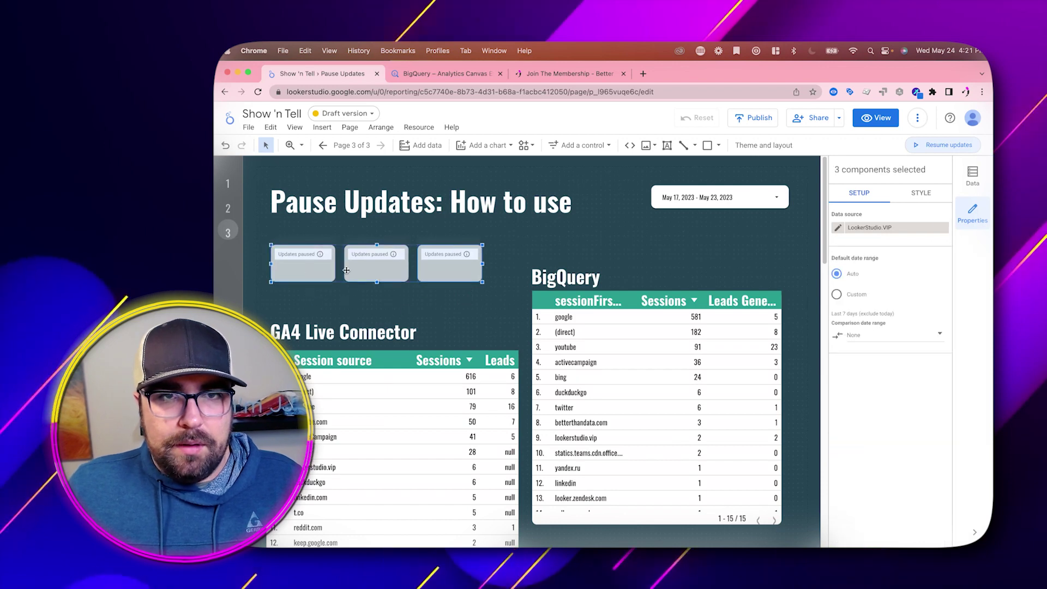
click(309, 272)
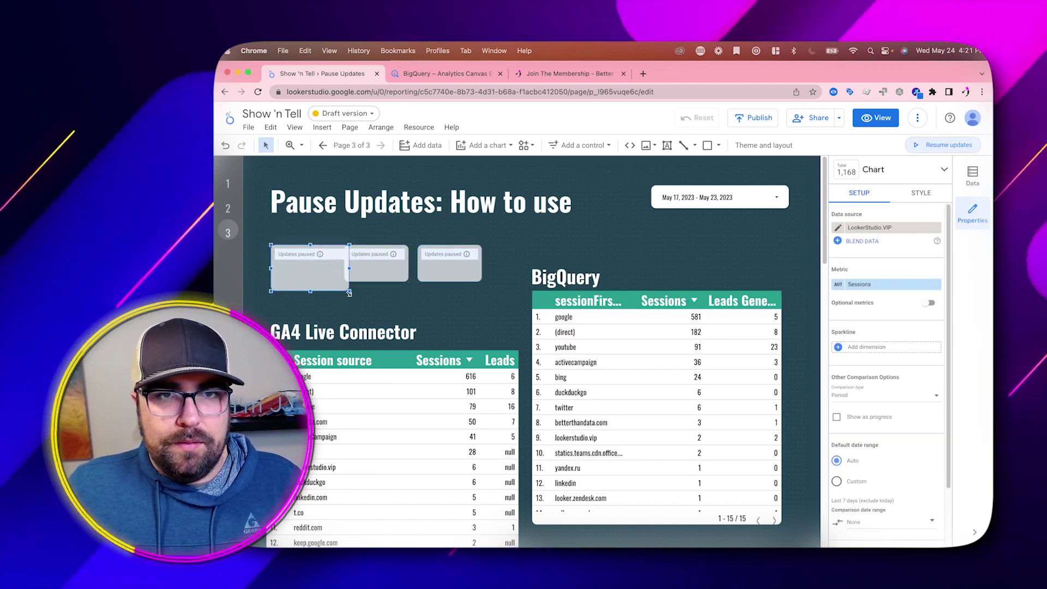
click(376, 270)
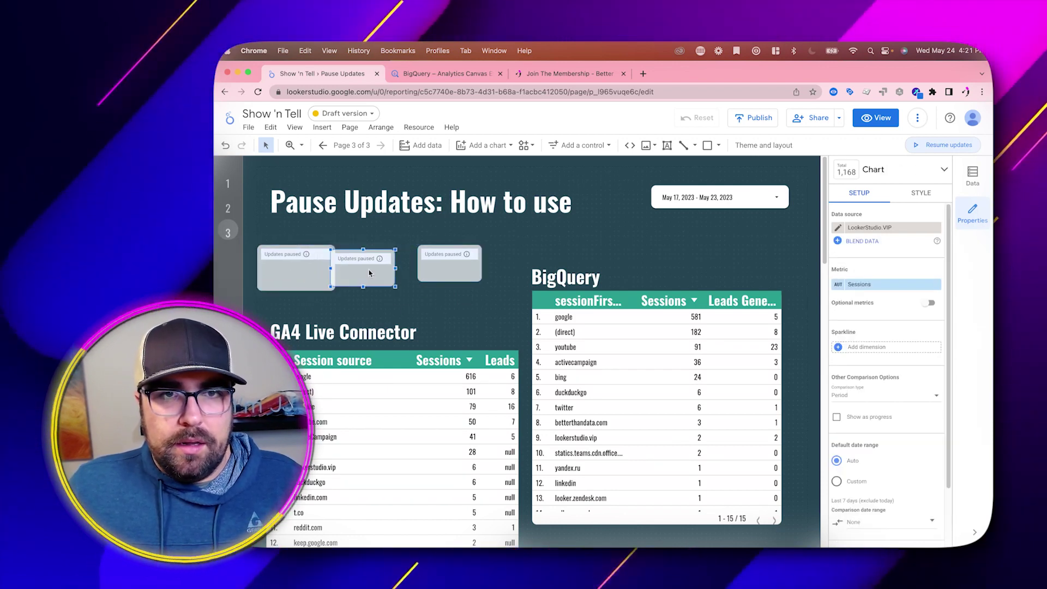
drag(405, 282, 420, 292)
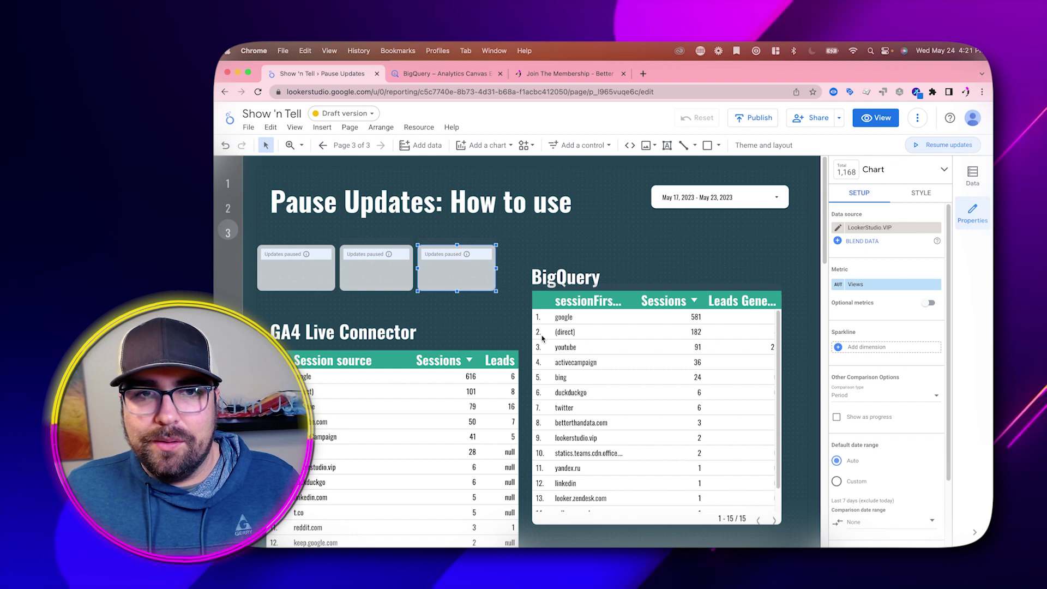
click(950, 144)
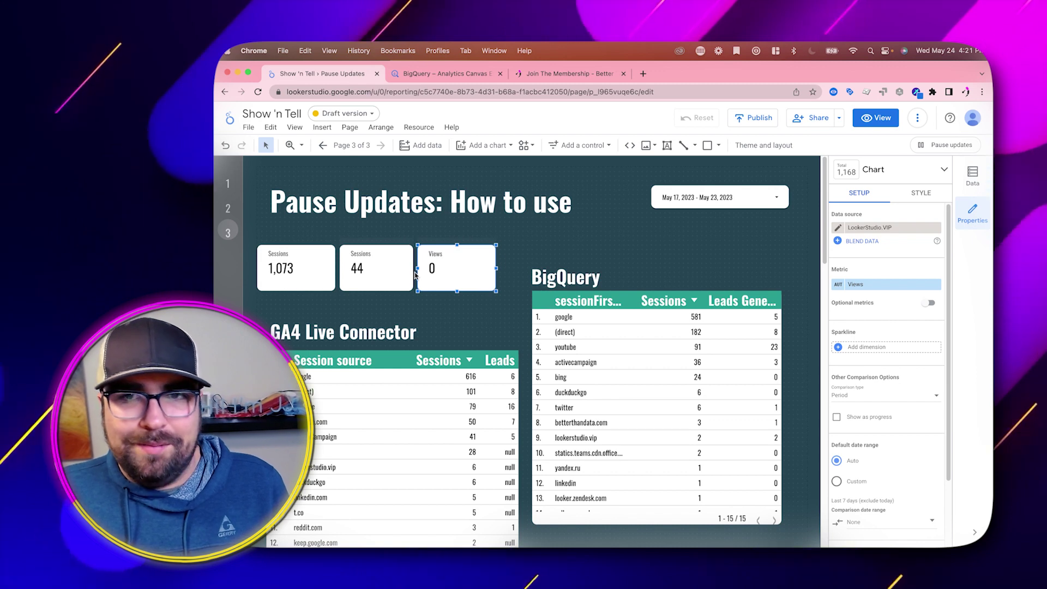
Rename the second scorecard's Sessions metric to Leads.
click(374, 269)
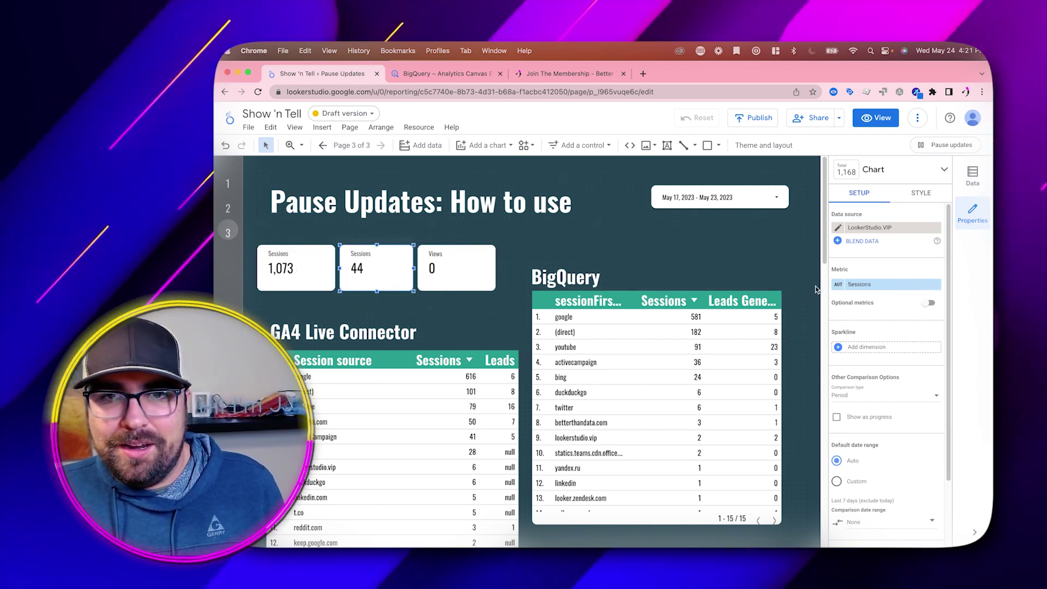
click(886, 284)
double_click(763, 309)
text(Leads)
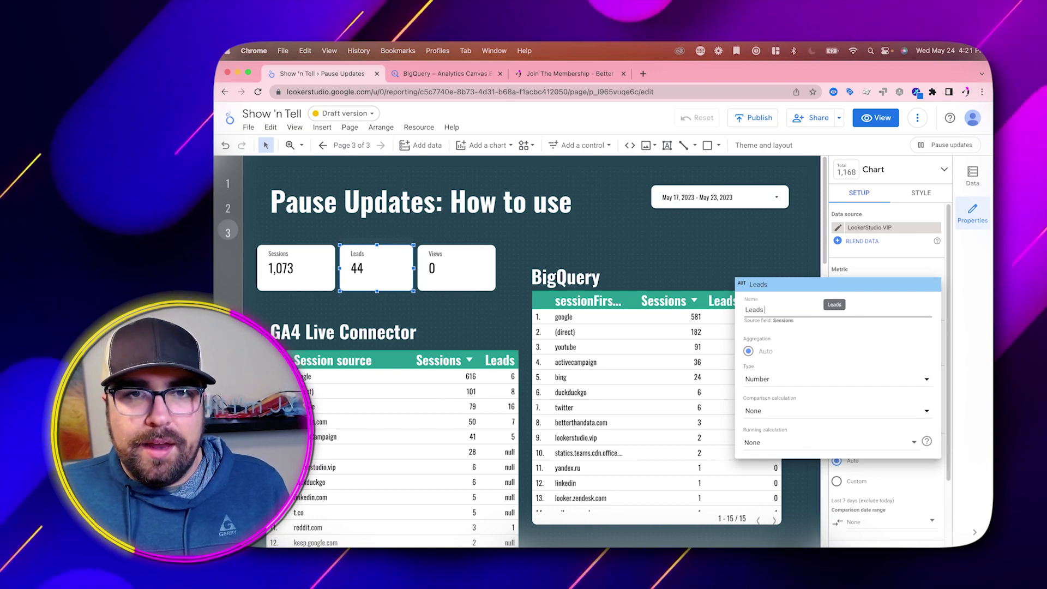
click(457, 268)
Remove the generate_lead filter from the Views scorecard so it shows 2,186.
scroll(873, 324, down, 5)
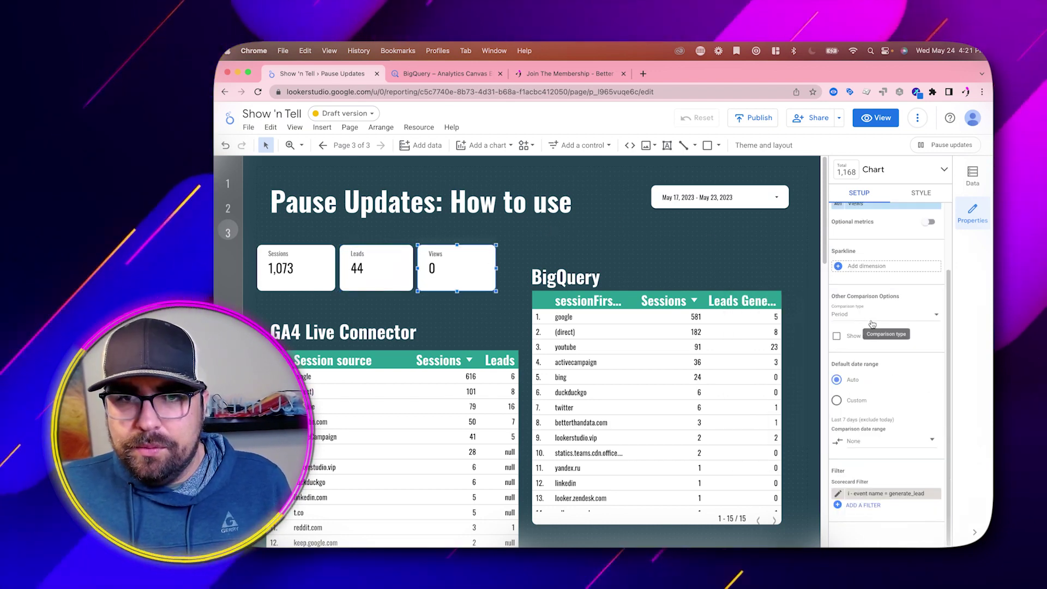
click(938, 495)
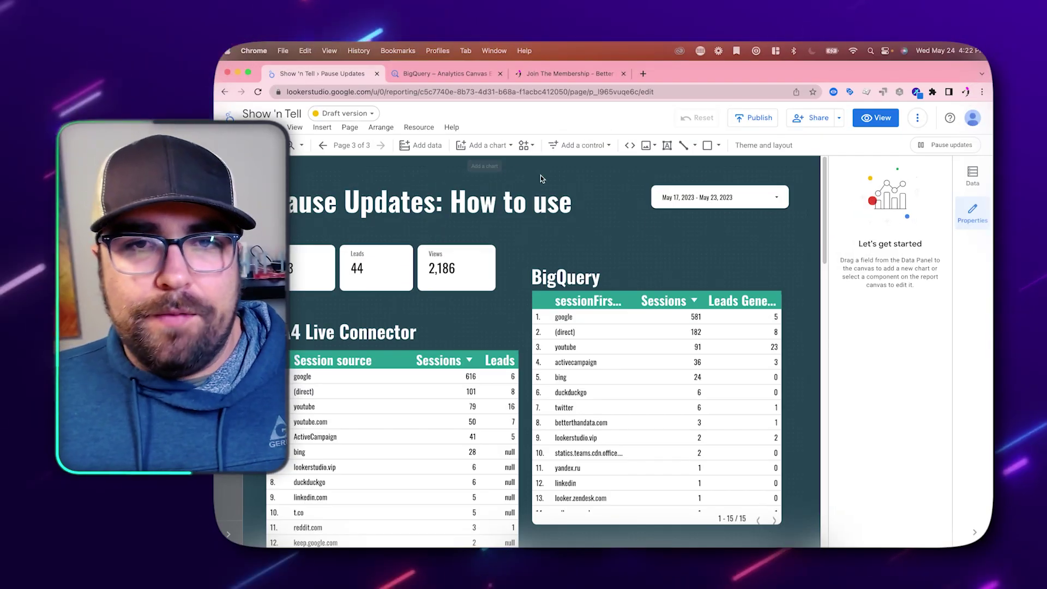
click(629, 277)
Move the BigQuery title and table down and to the right.
shift+click(666, 299)
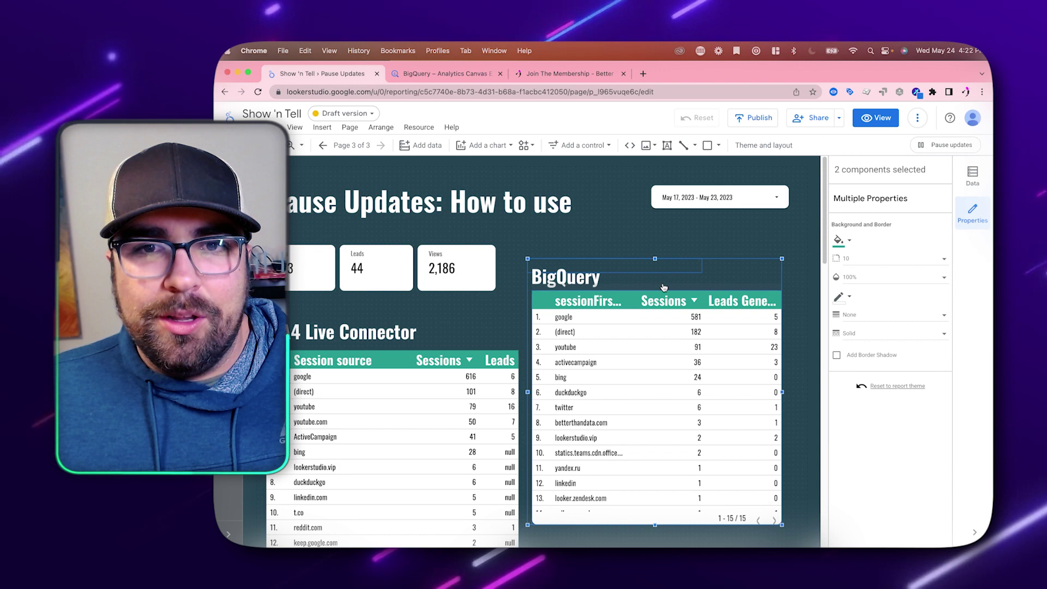
drag(665, 295, 681, 352)
scroll(682, 360, down, 2)
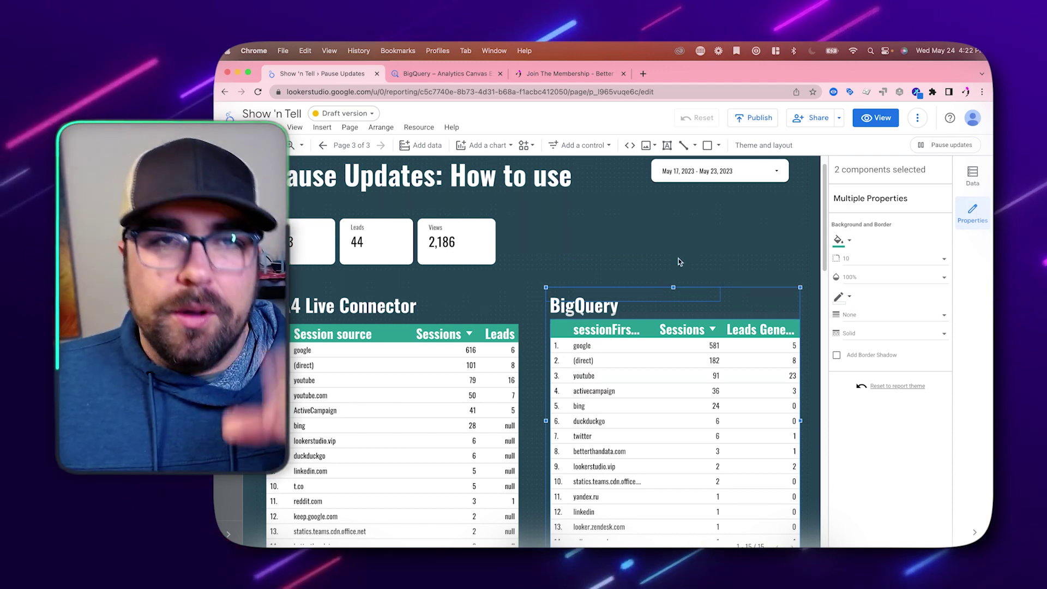
click(650, 236)
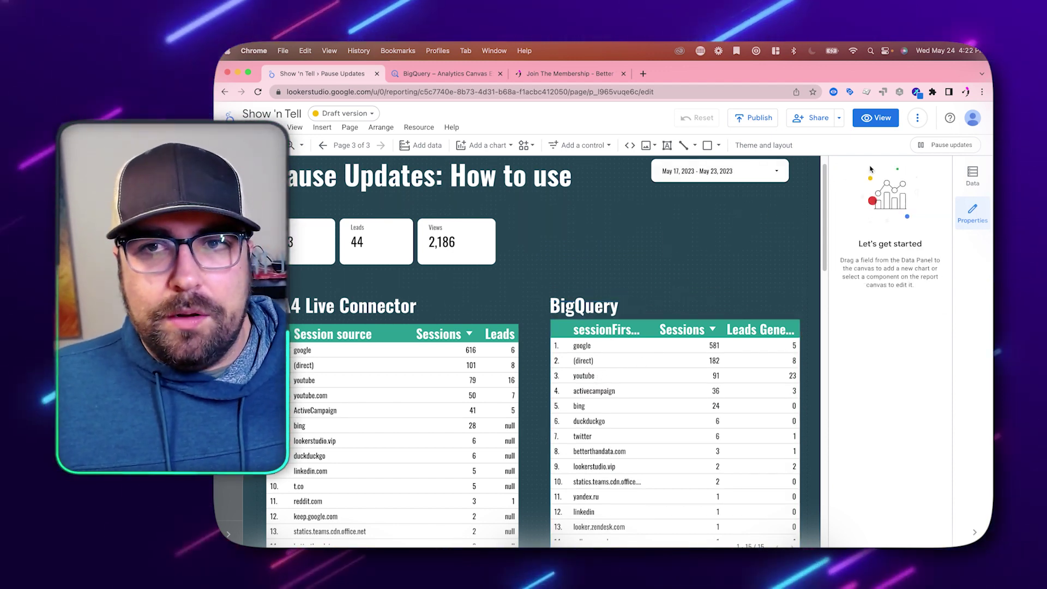
Preview the report with the date range set to May 1 – May 23, 2023.
click(876, 118)
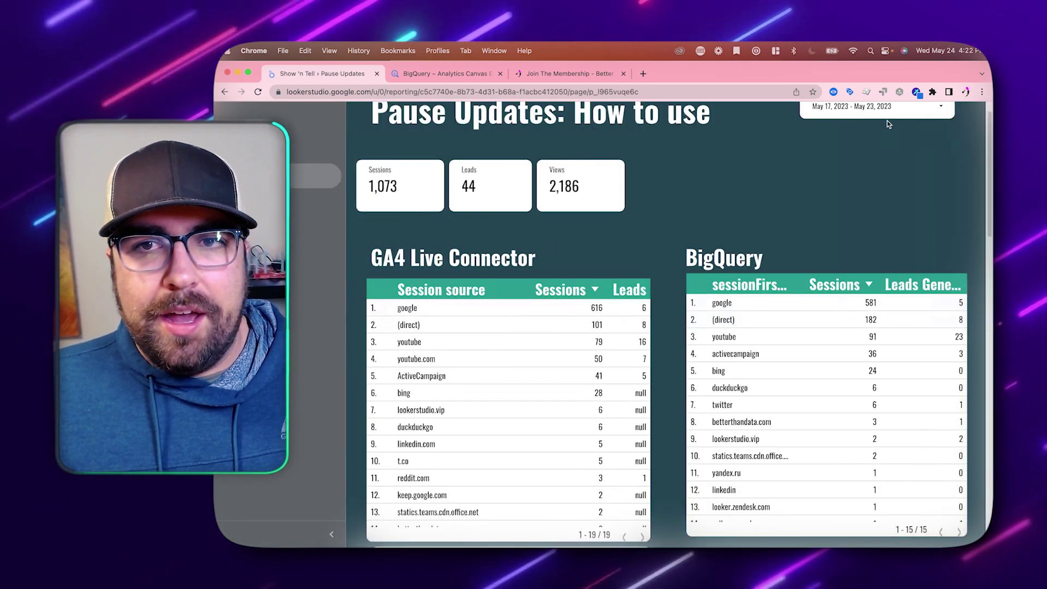
click(887, 119)
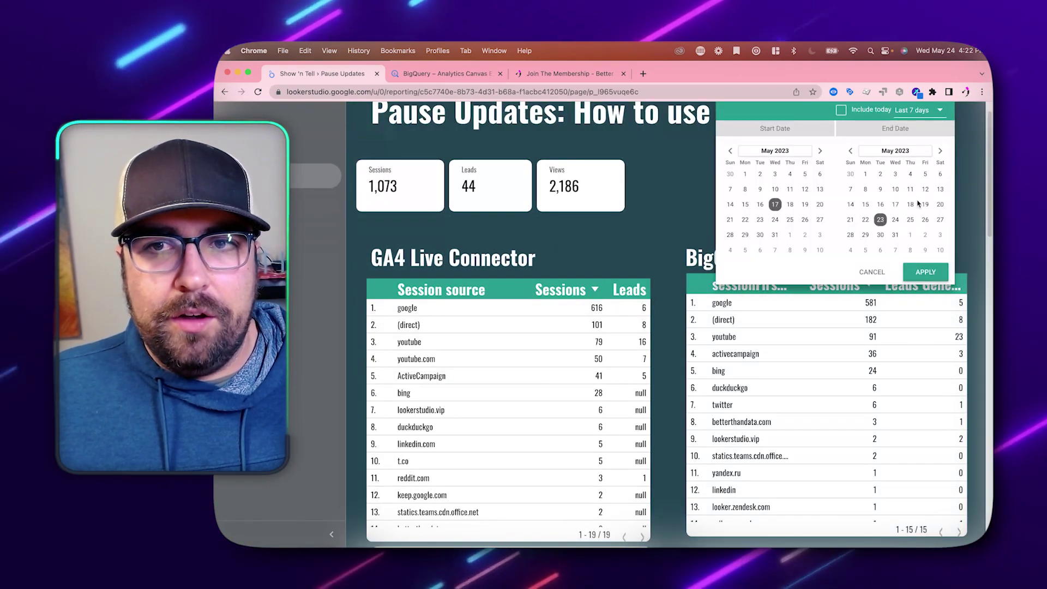
click(926, 273)
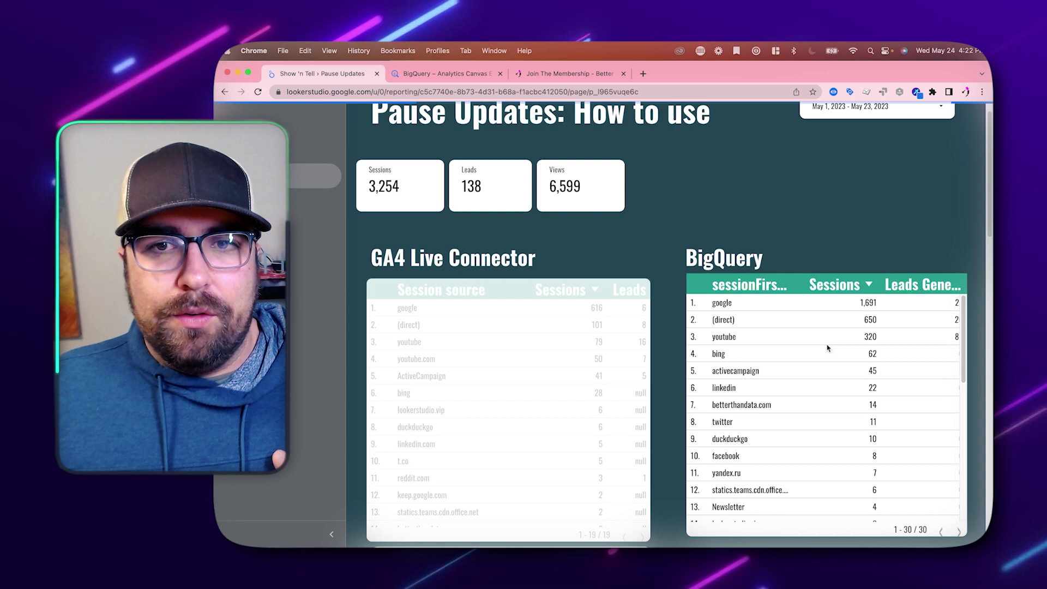
scroll(774, 283, up, 1)
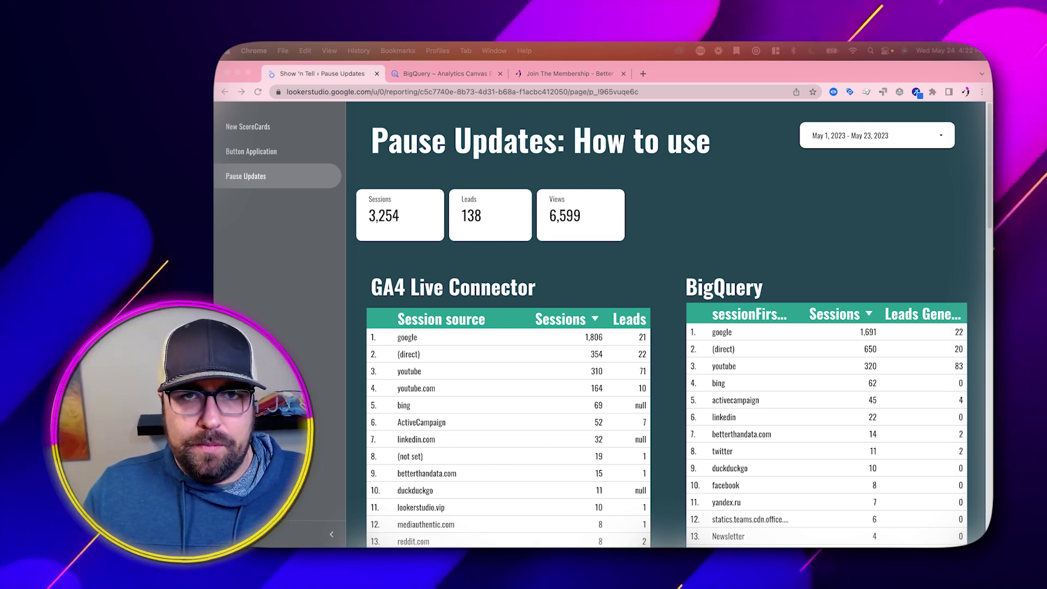
In the BigQuery console, expand analytics-canvas-exports and open the master_report_test dataset info.
click(437, 74)
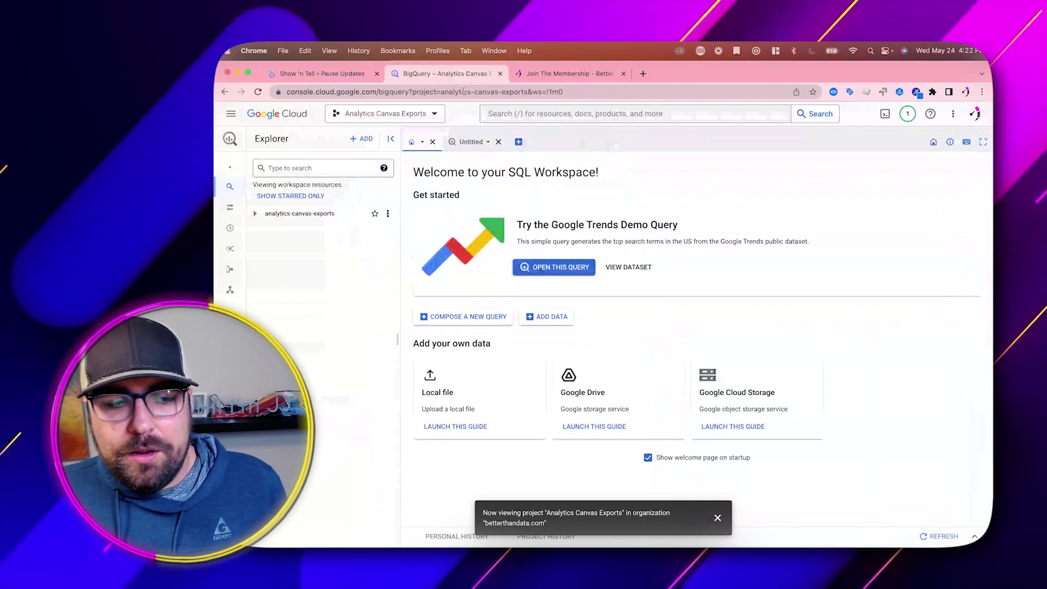
click(256, 213)
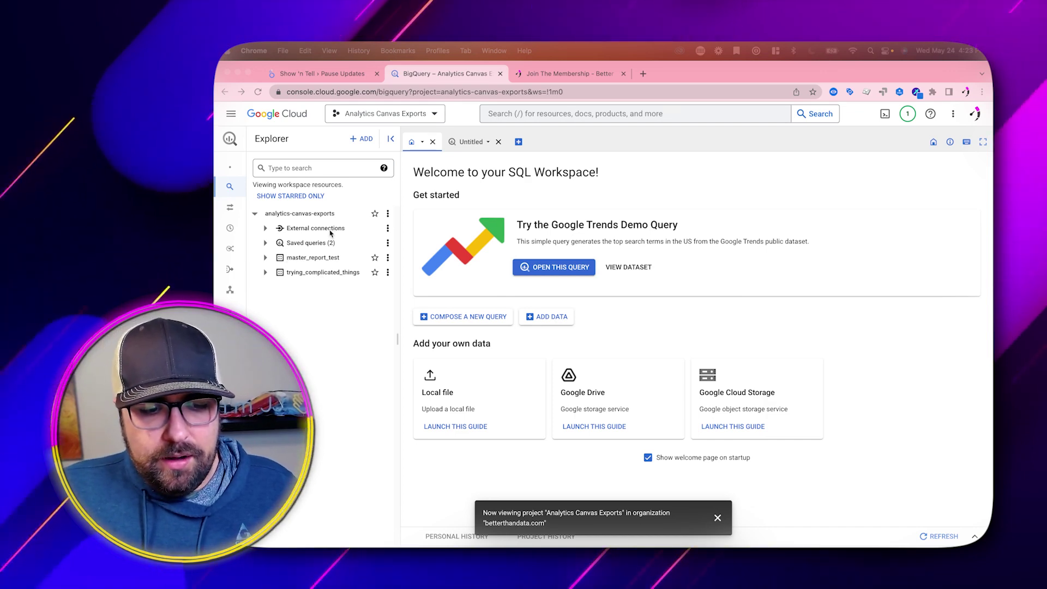
click(313, 261)
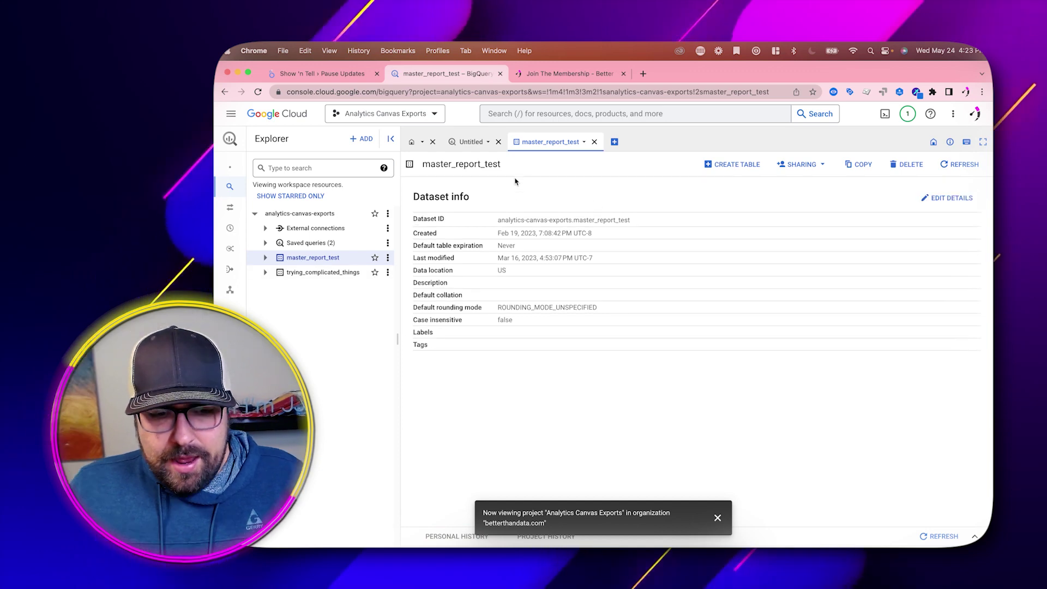
click(265, 258)
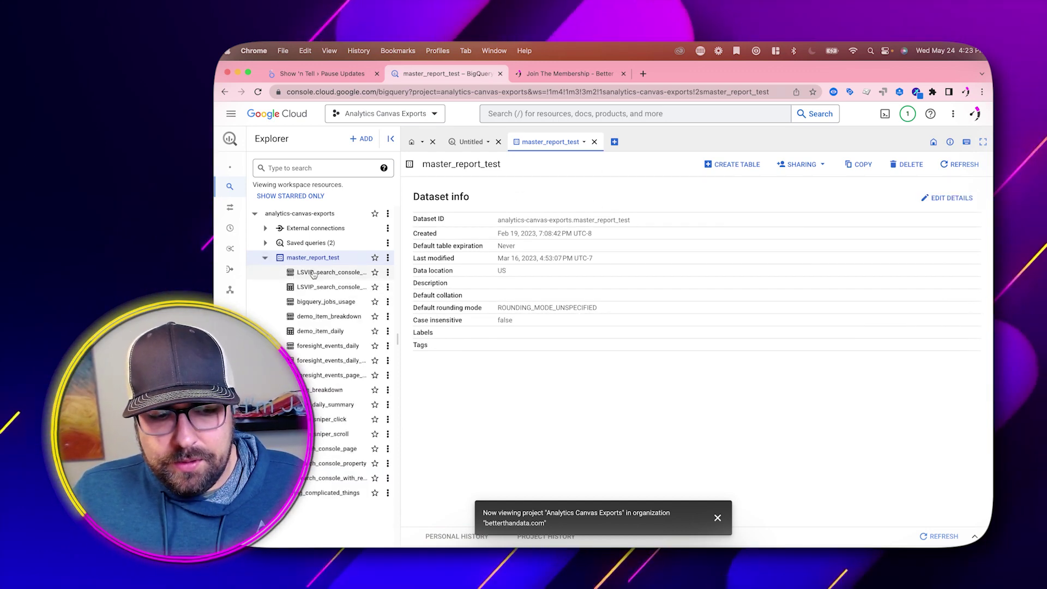
click(327, 272)
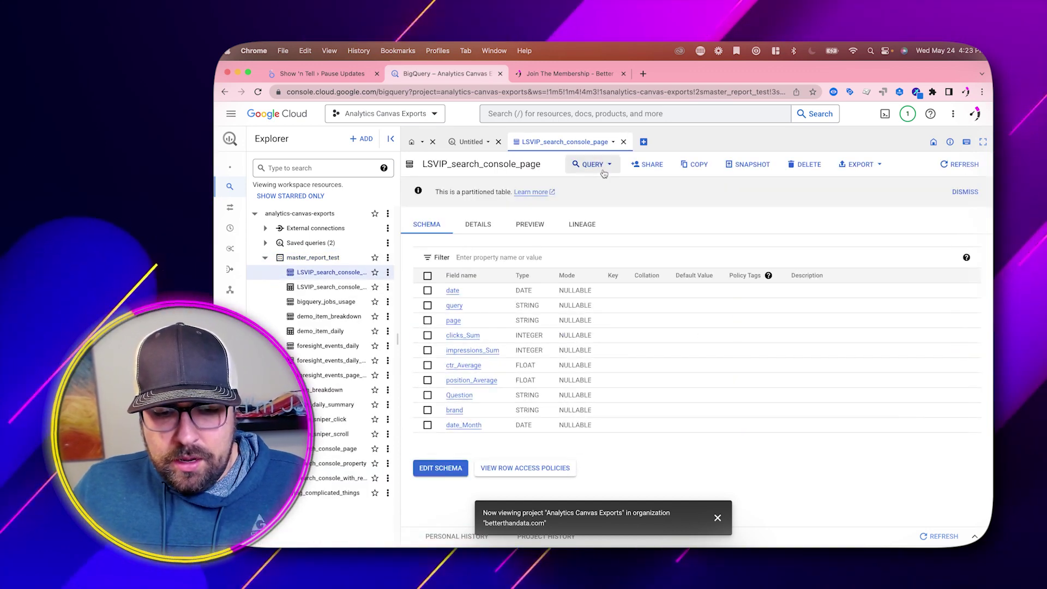
click(474, 143)
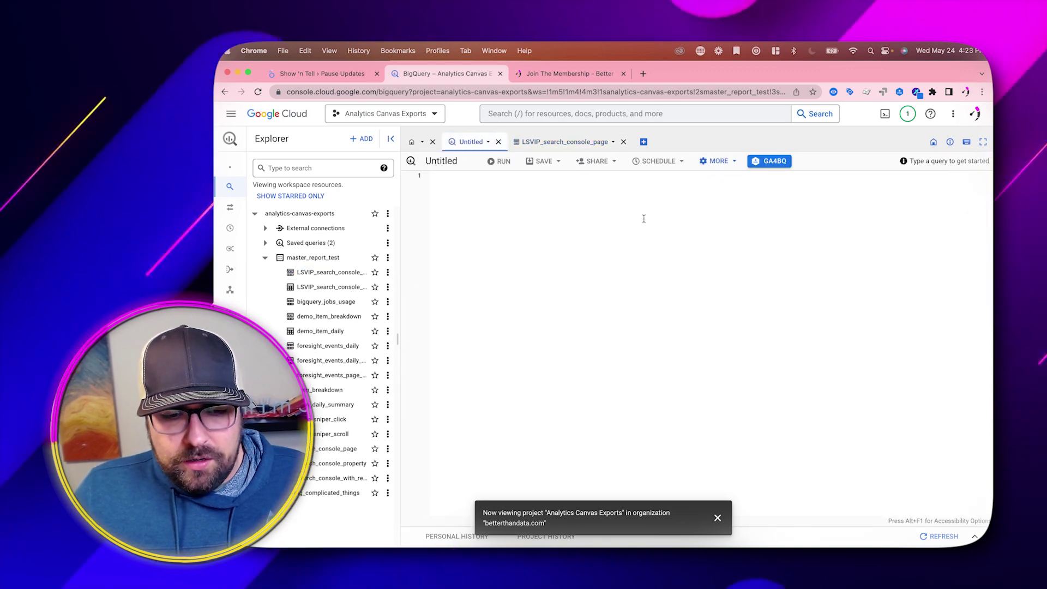
click(300, 261)
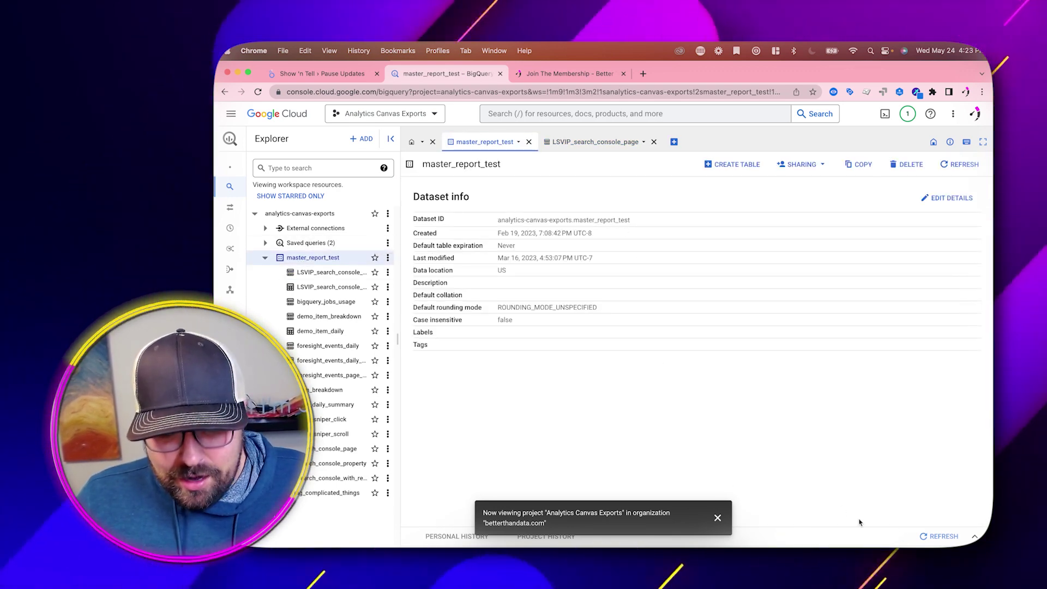
click(715, 518)
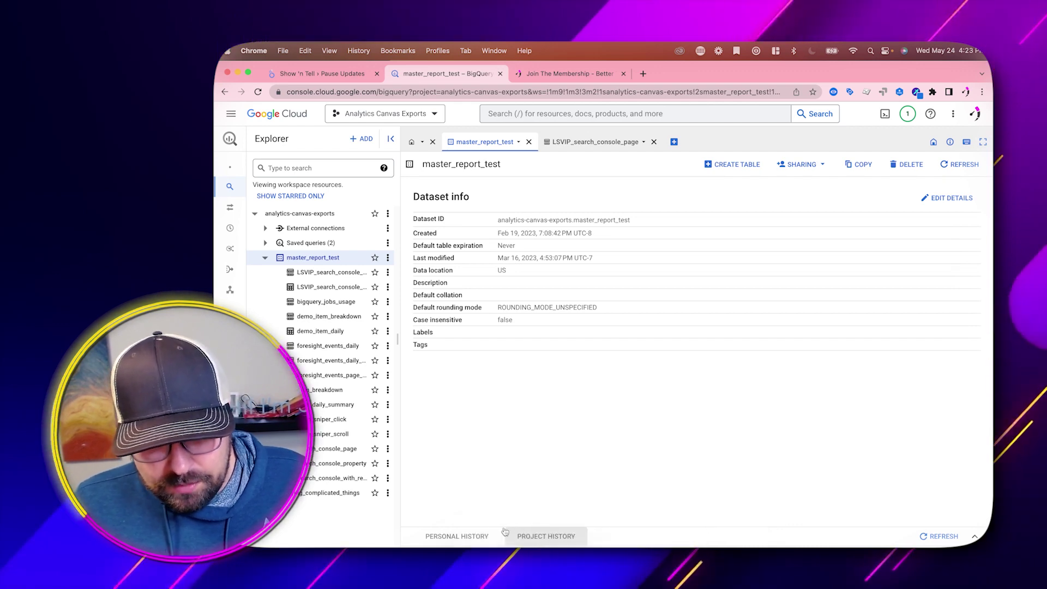
Show the project's query job history and inspect a job's SQL text and bytes processed.
click(536, 536)
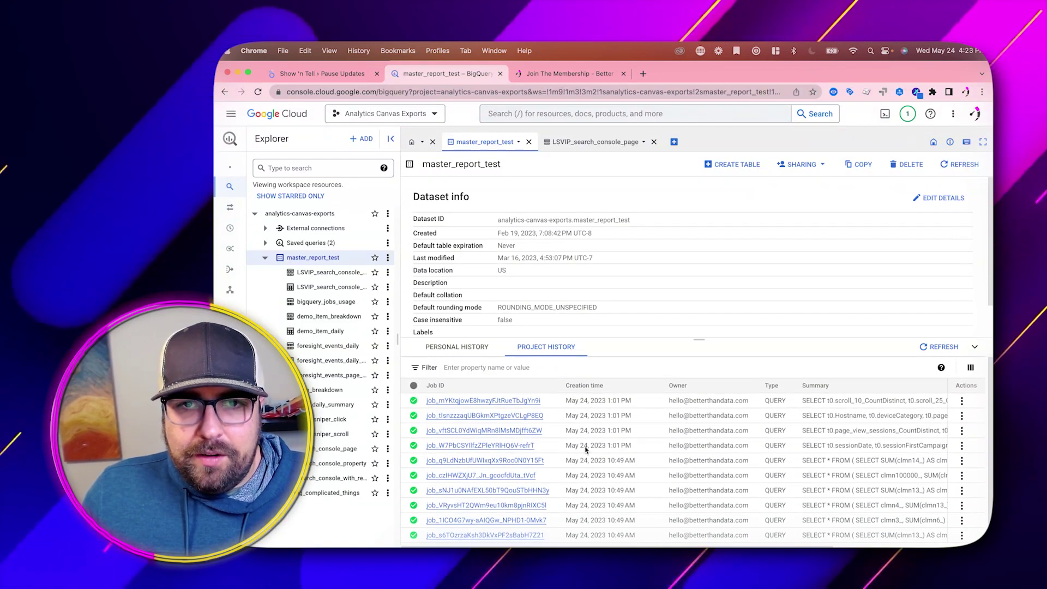
scroll(643, 431, down, 2)
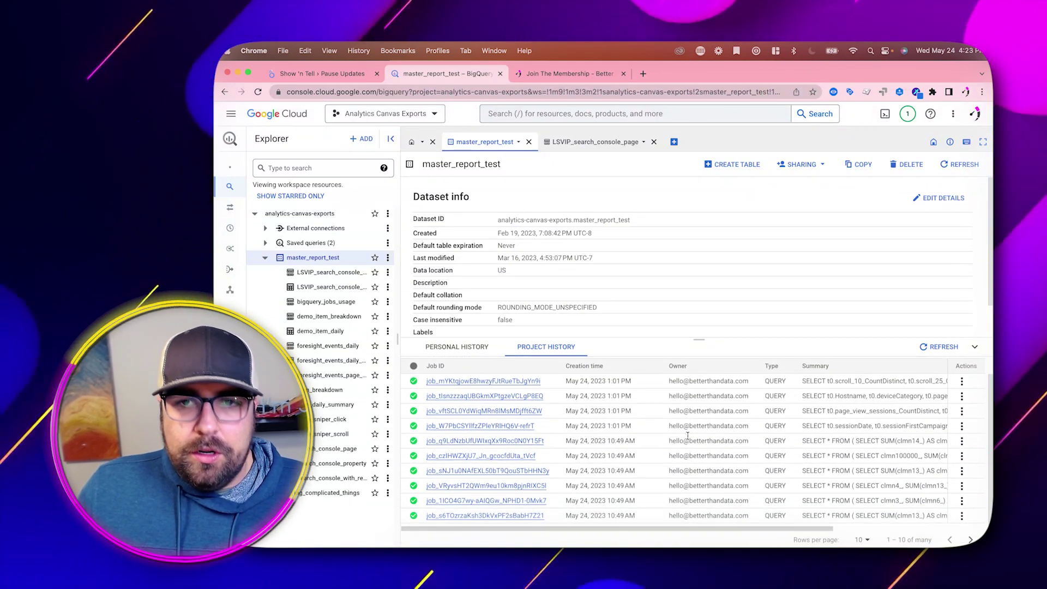
scroll(688, 435, down, 1)
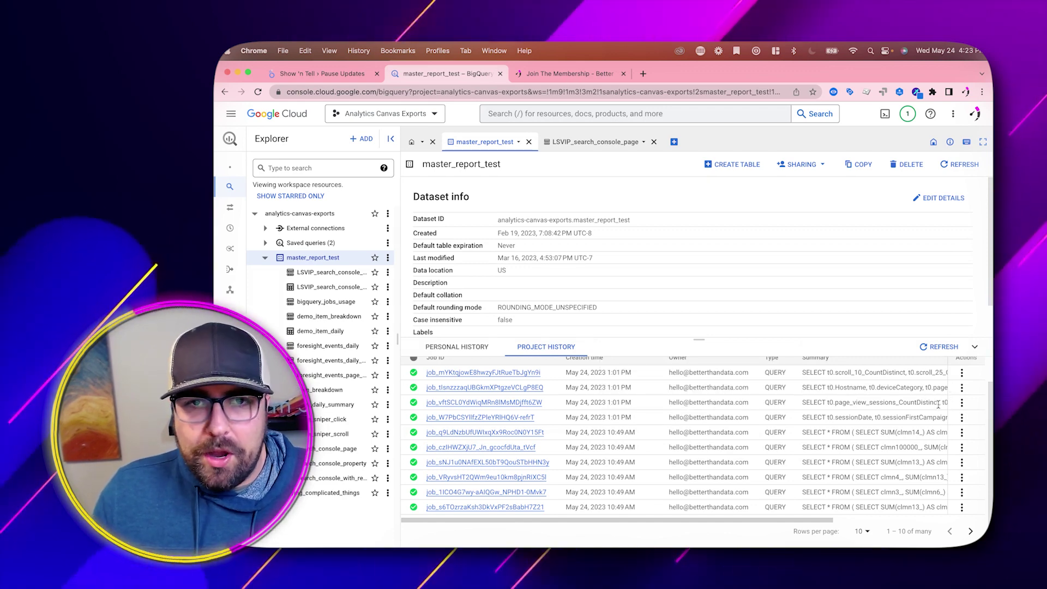
click(962, 388)
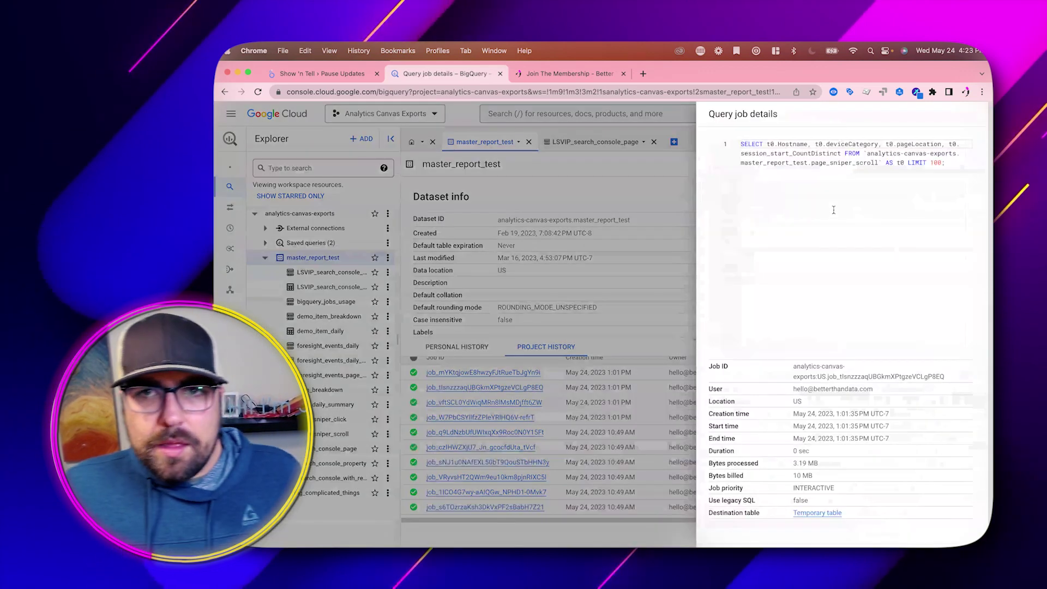
click(832, 169)
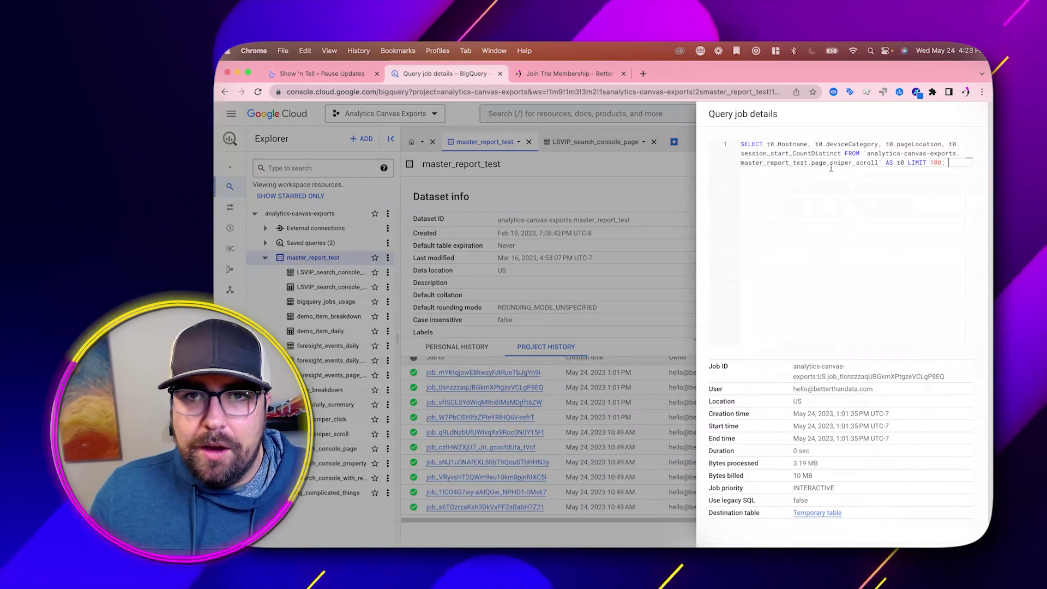
click(803, 477)
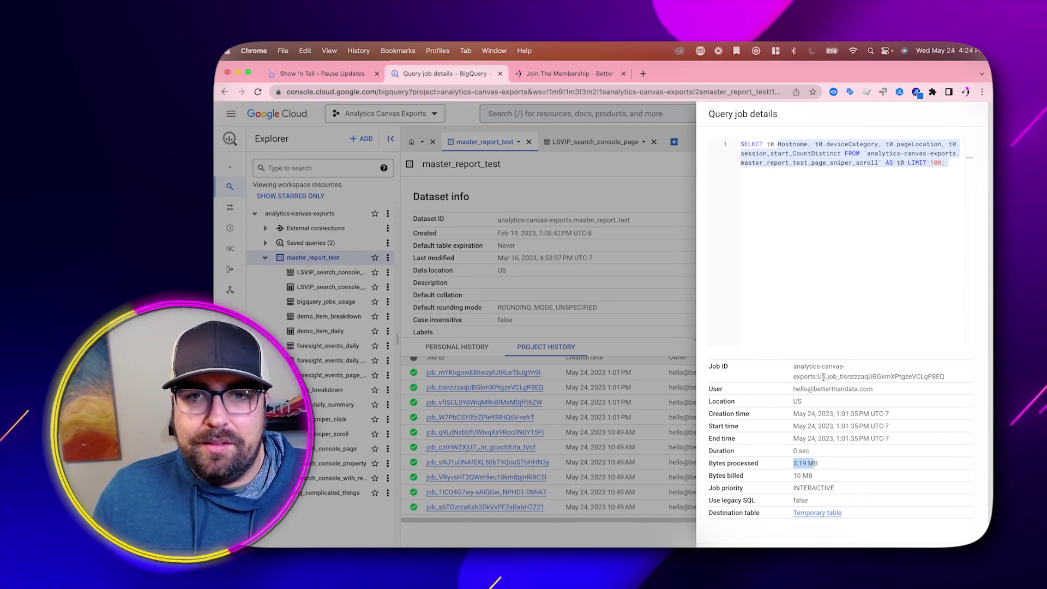
key(Escape)
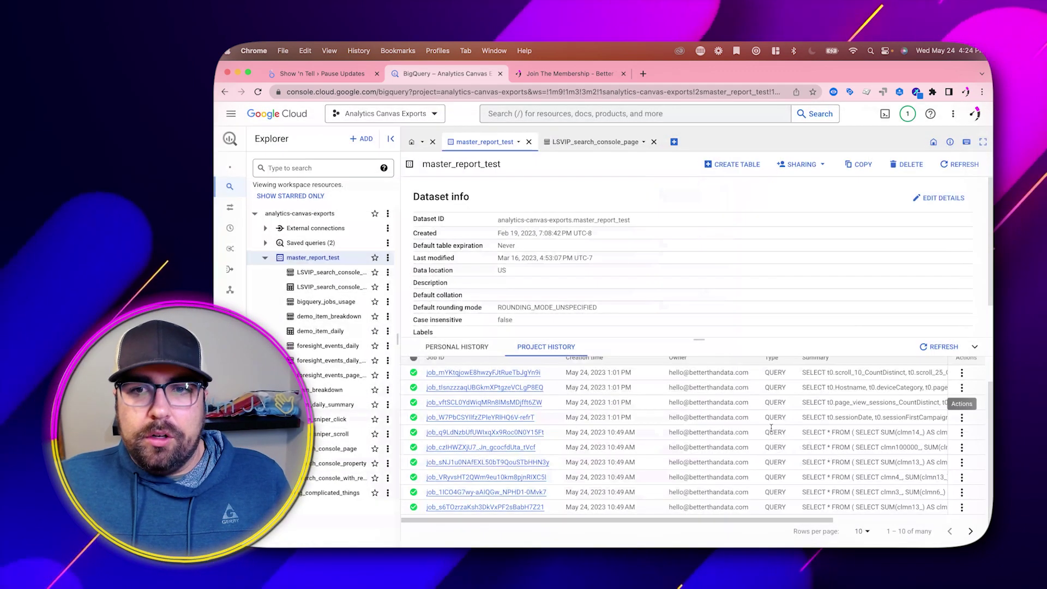
Enlarge the job history panel, highlight the four 1:01 PM jobs, and return to Looker Studio.
drag(694, 339, 695, 208)
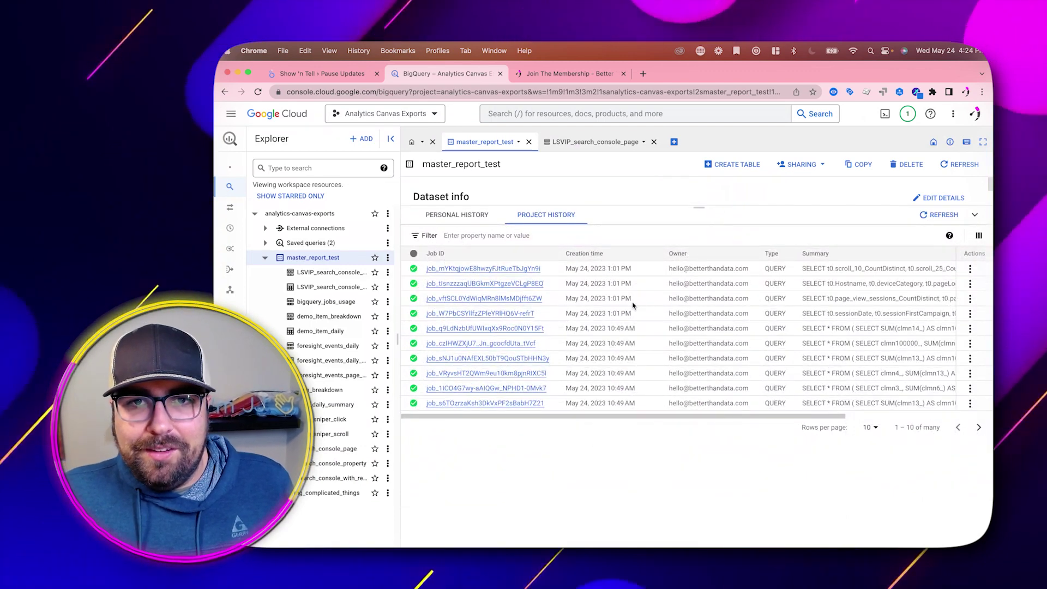
drag(631, 313, 603, 269)
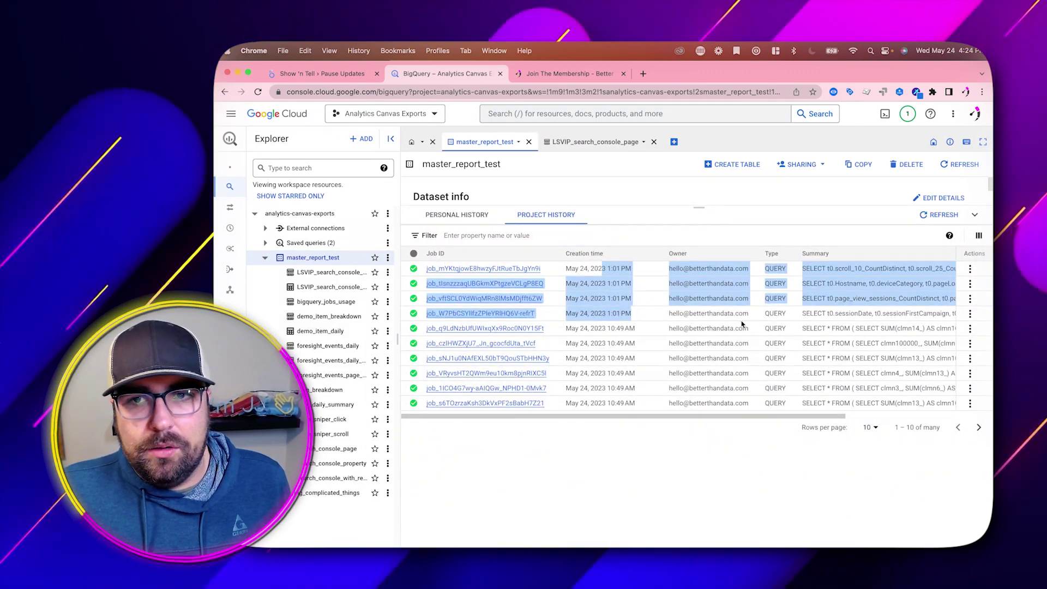
click(655, 389)
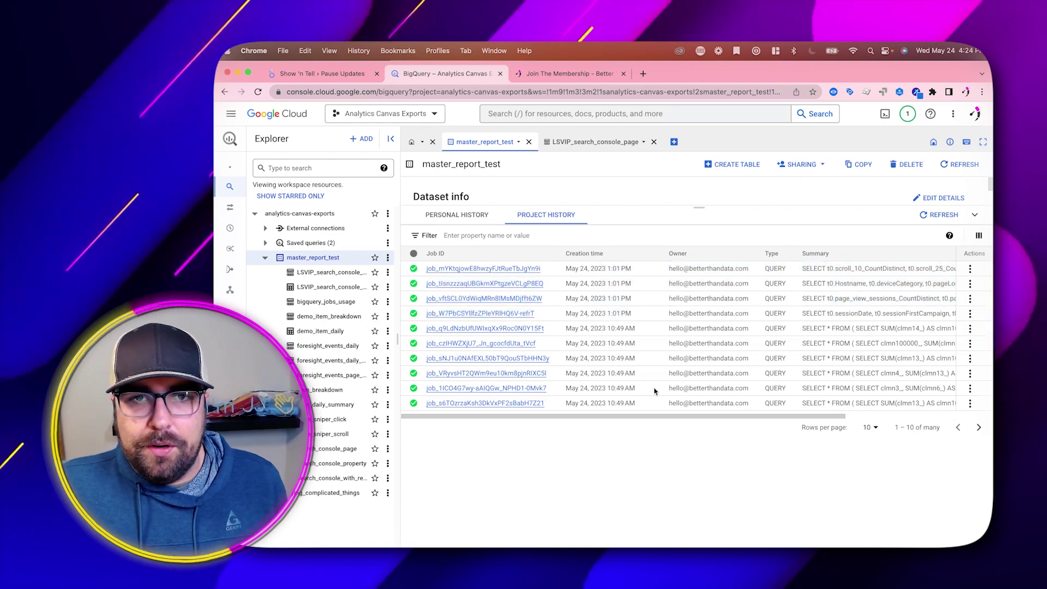
click(342, 73)
Set the report date range to Jan 4 – May 23, 2023, starting from Last 30 days.
click(872, 142)
click(920, 143)
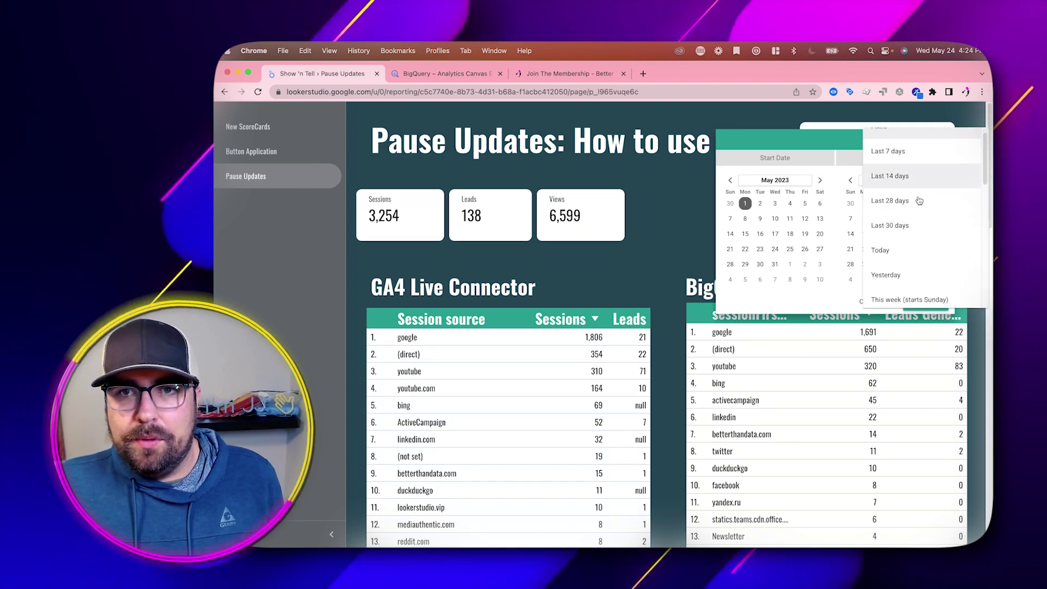
scroll(917, 229, down, 1)
click(904, 206)
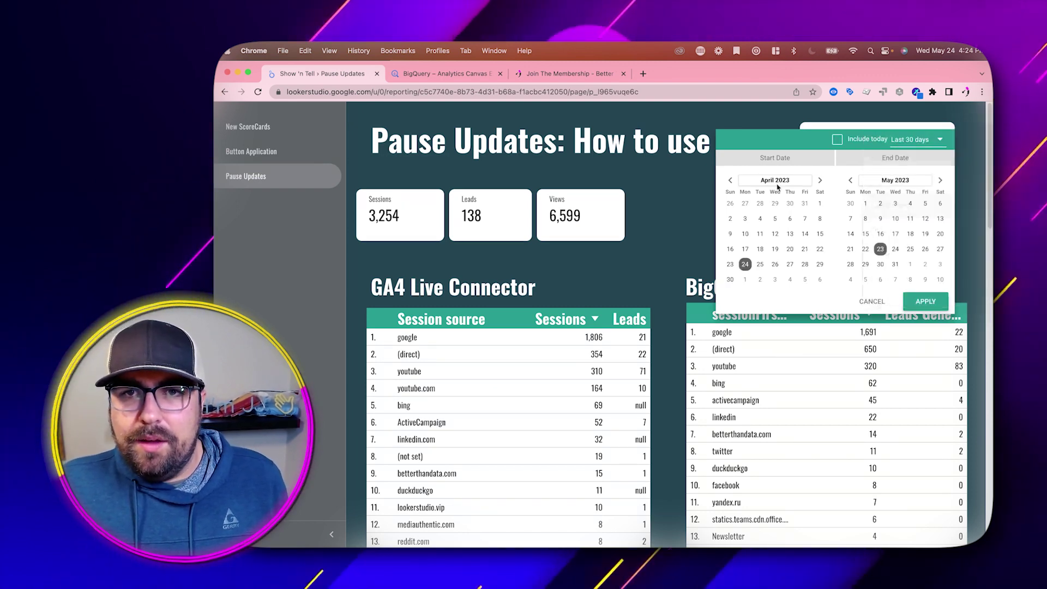
click(731, 180)
click(731, 180)
click(731, 180)
click(775, 203)
click(914, 301)
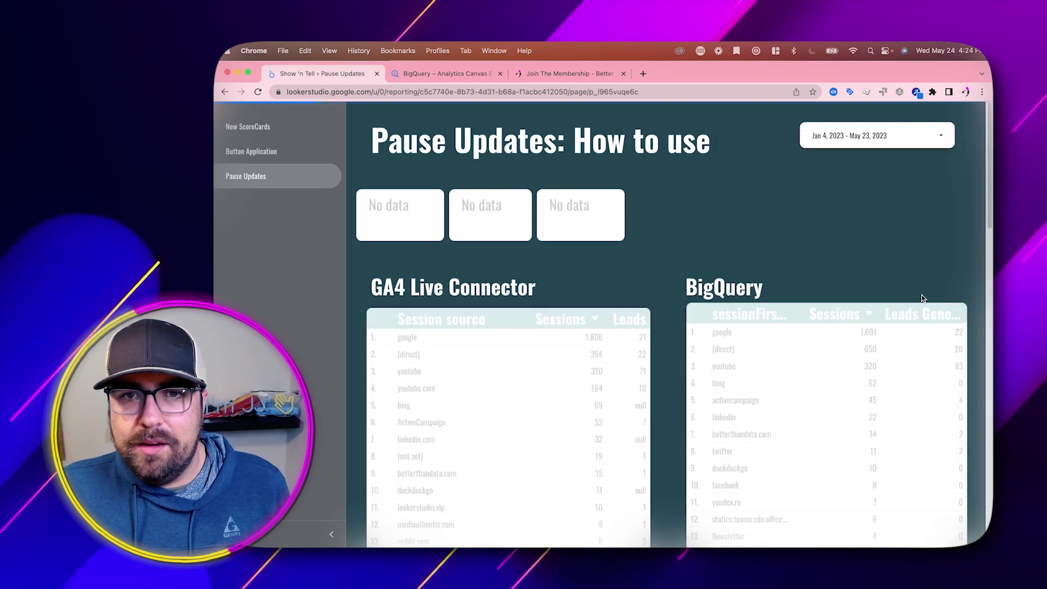
scroll(770, 409, down, 2)
scroll(769, 410, up, 2)
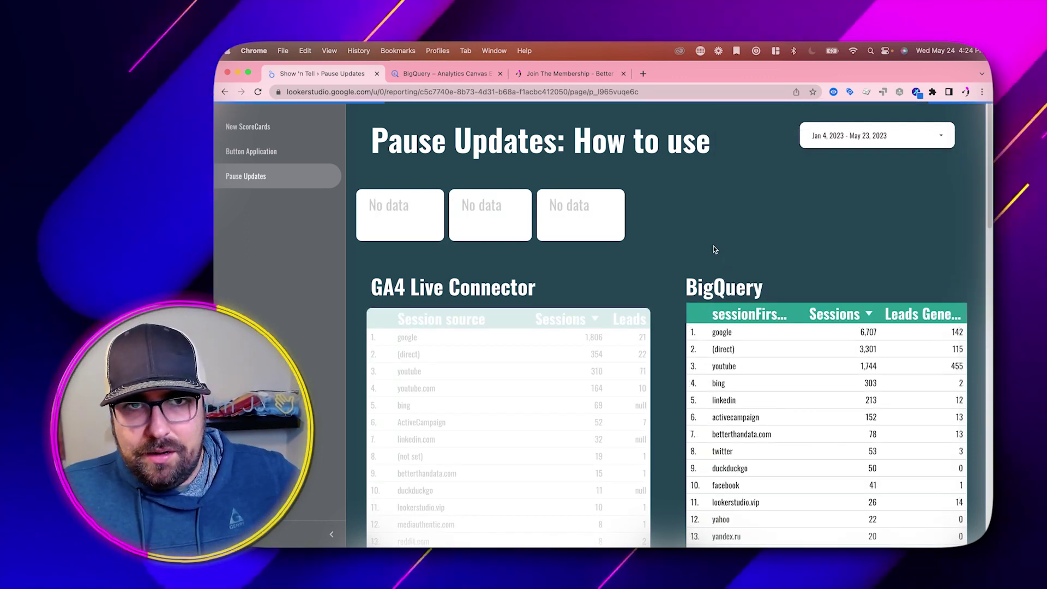
click(452, 78)
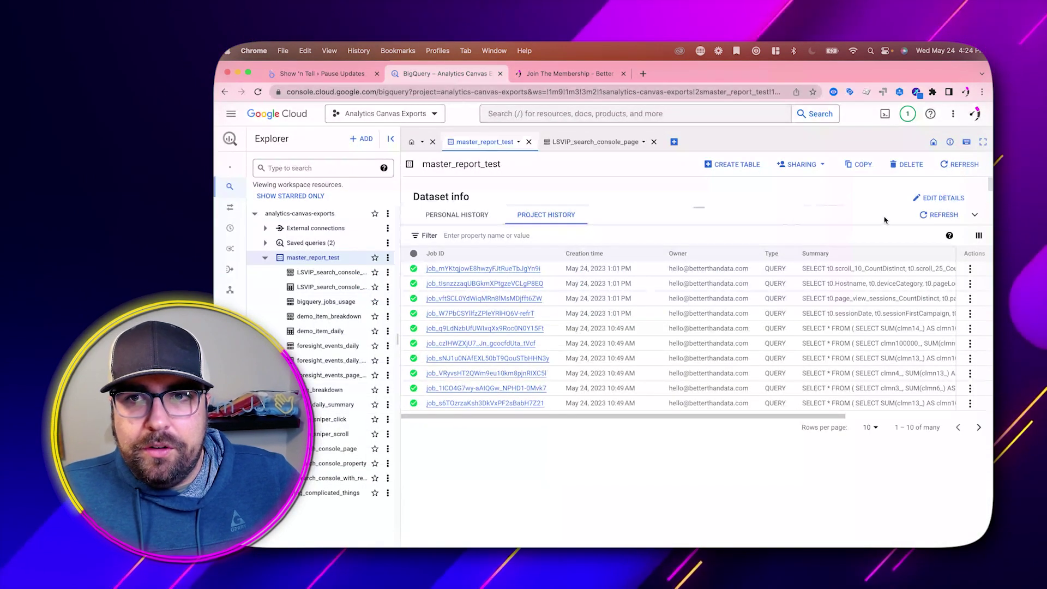
Refresh BigQuery's project job history twice, reloading the page in between, to look for new jobs.
click(934, 217)
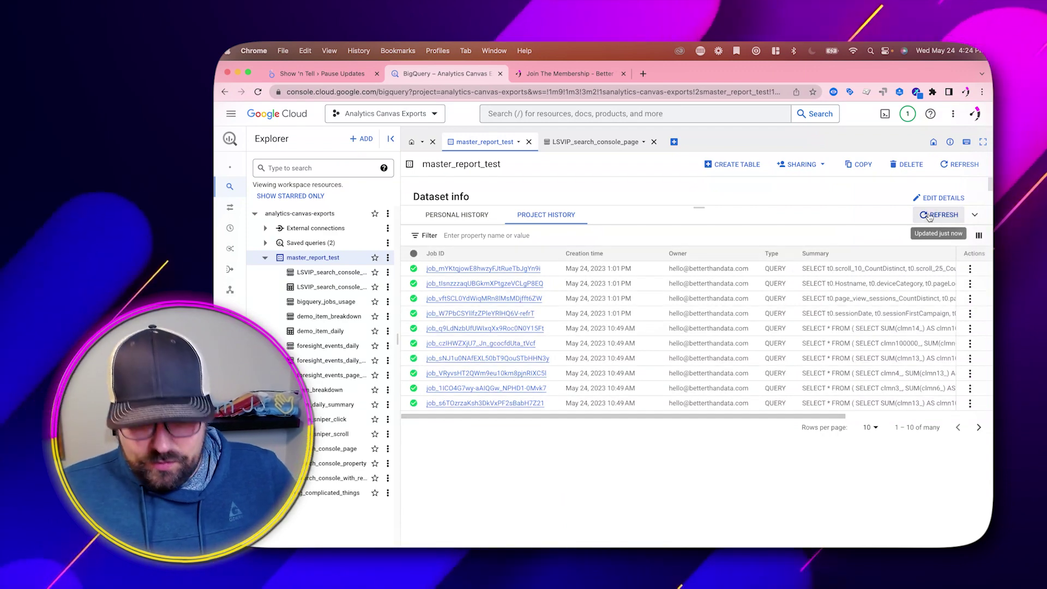
key(super+r)
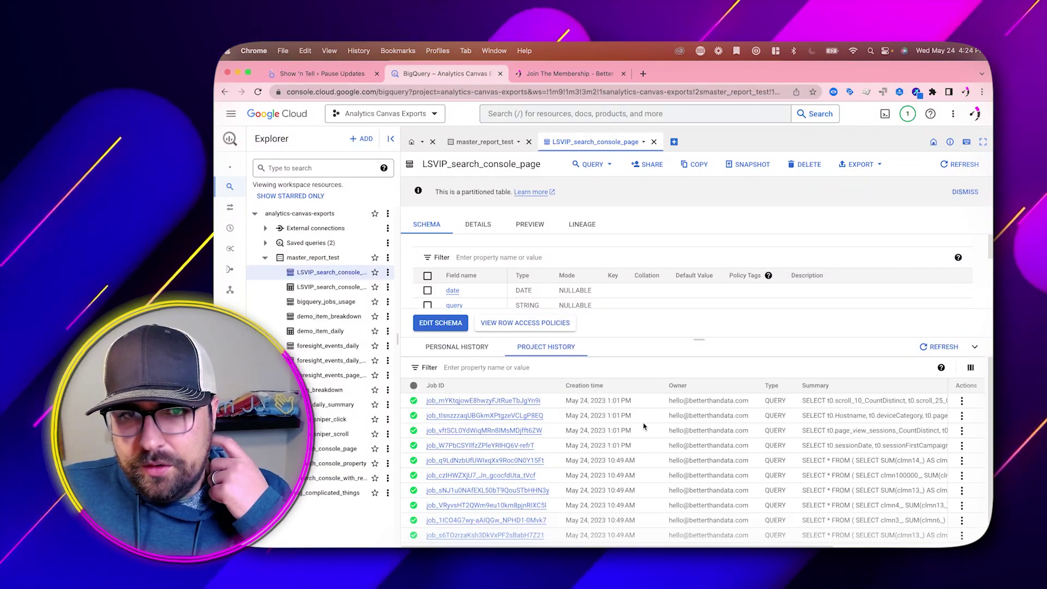
click(936, 352)
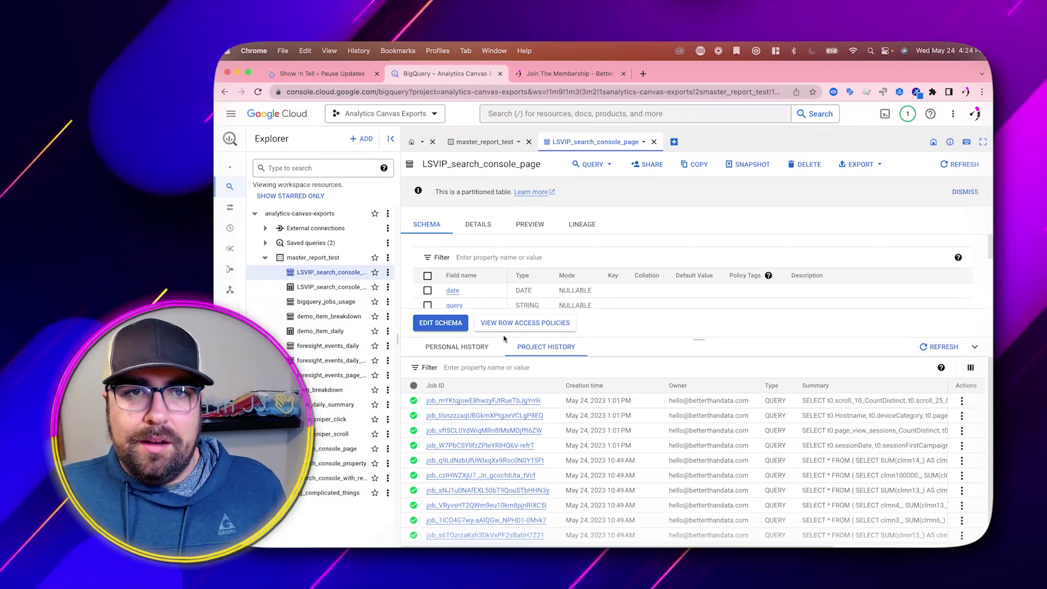
key(super+1)
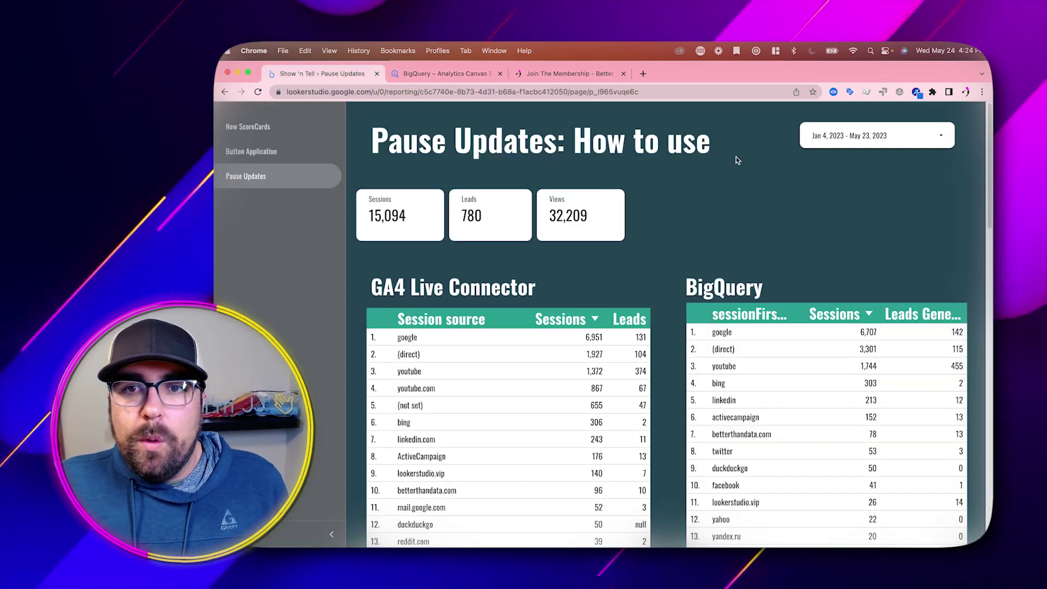
Switch the report into edit mode and pause chart updates.
mouse_move(845, 115)
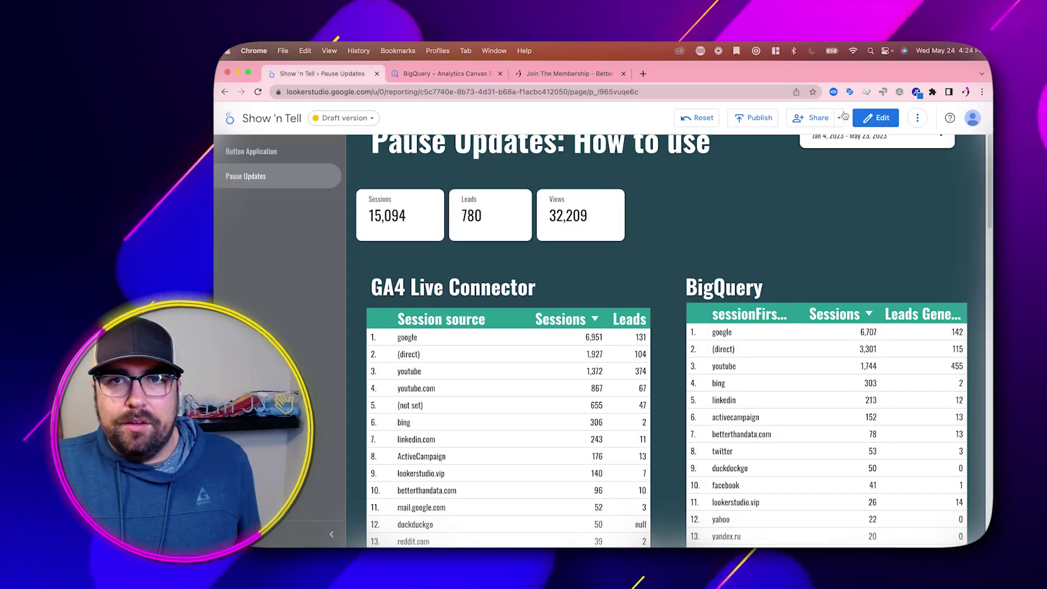
click(880, 118)
click(921, 146)
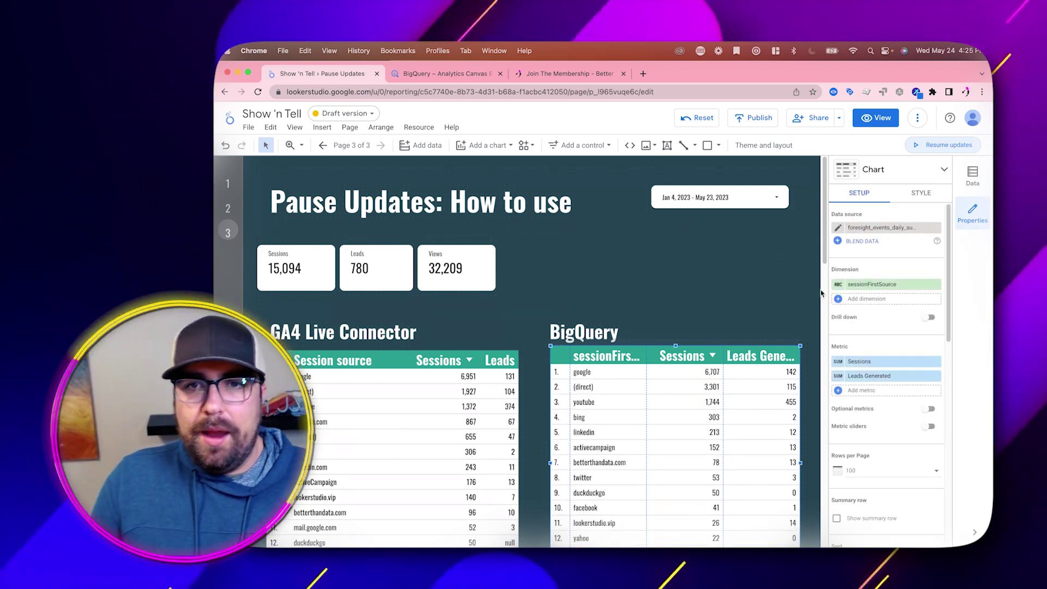
Place a blank scorecard on the page, then delete it.
click(487, 146)
click(477, 211)
click(550, 245)
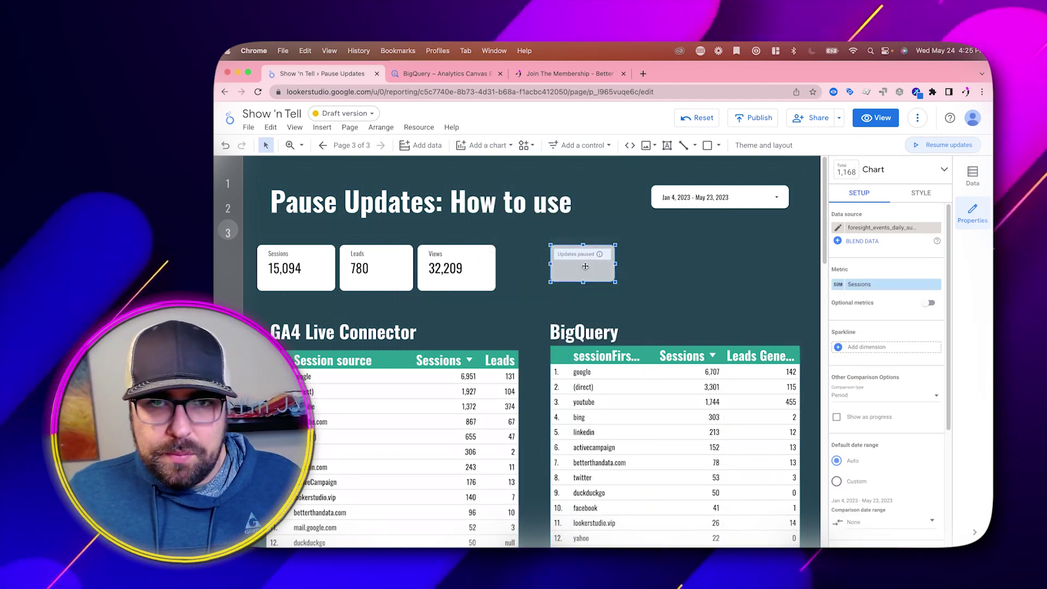
key(Delete)
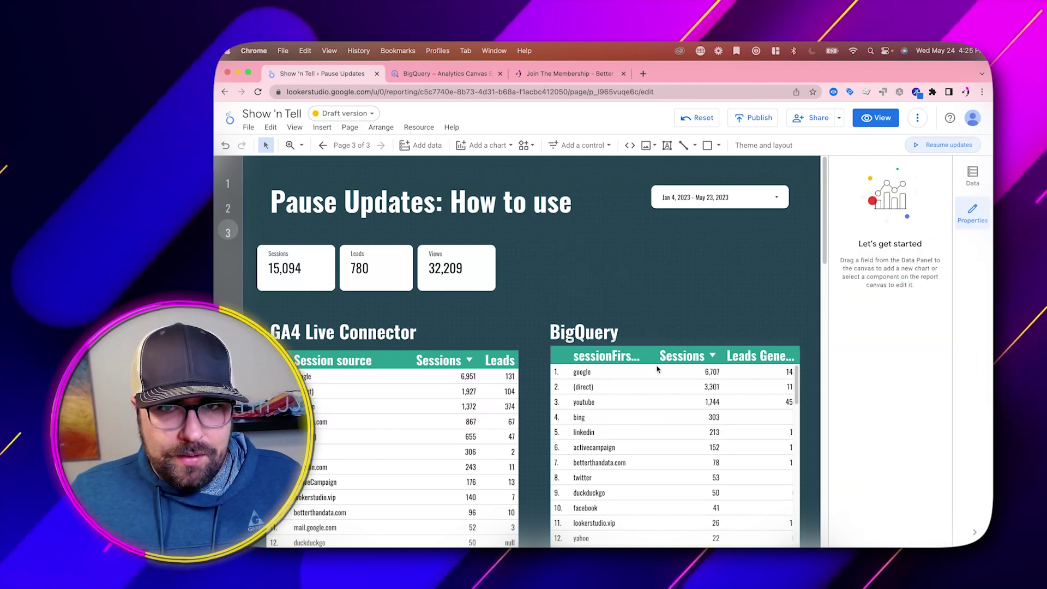
Turn a copy of the BigQuery table into a Sessions scorecard placed right of the GA4 scorecards.
click(658, 370)
scroll(667, 406, down, 3)
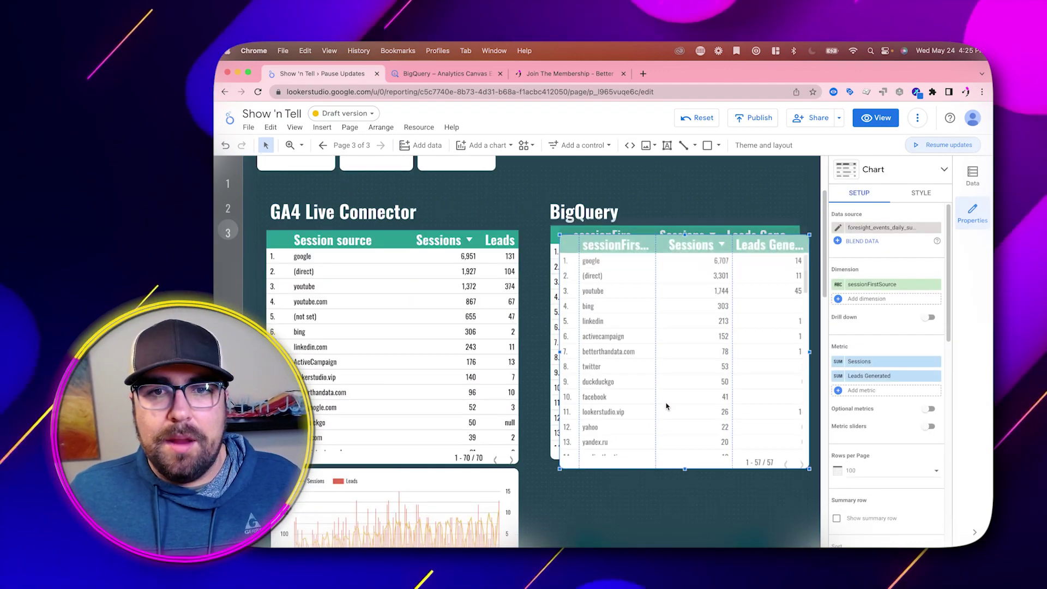
drag(667, 406, 653, 330)
scroll(653, 330, up, 3)
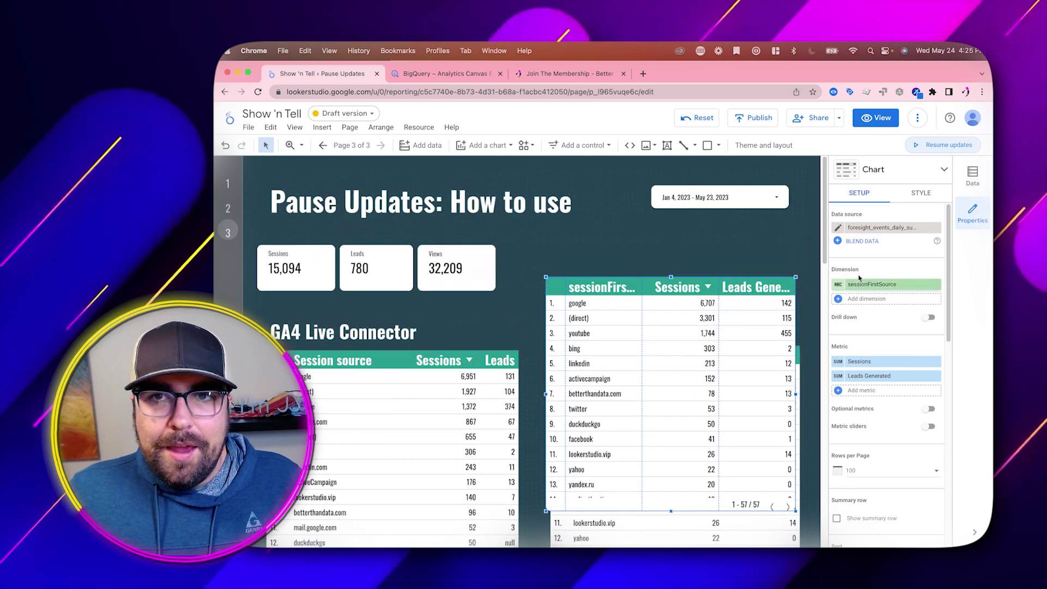
click(899, 176)
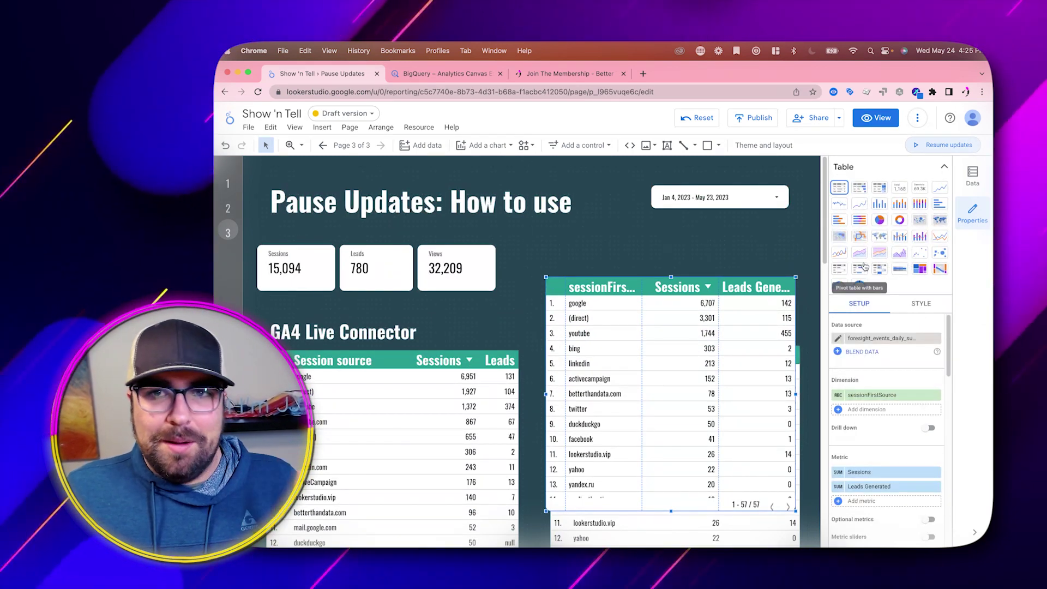
click(900, 187)
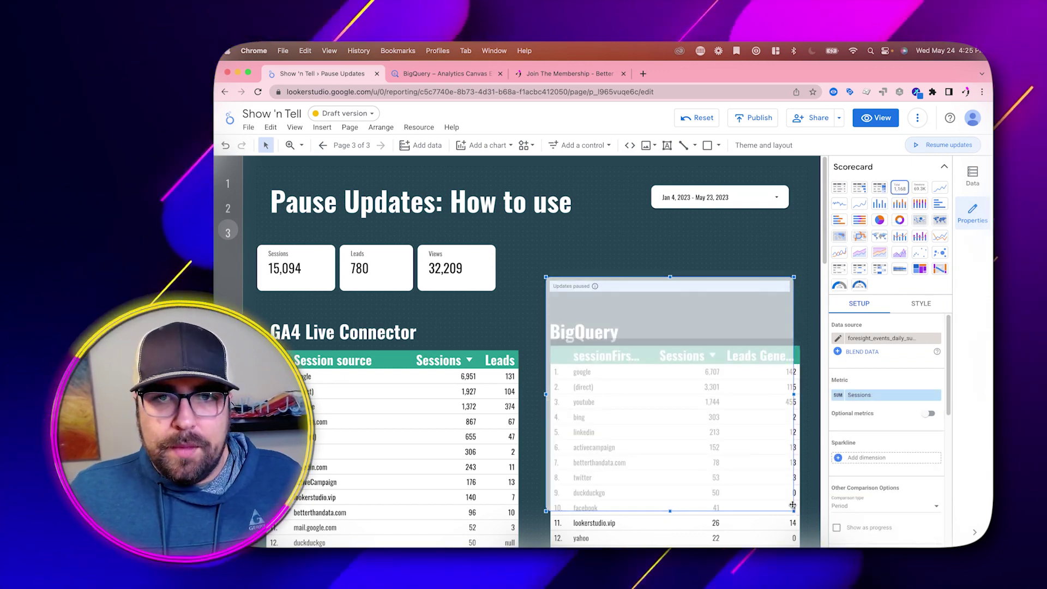
drag(795, 510, 716, 377)
drag(662, 345, 621, 289)
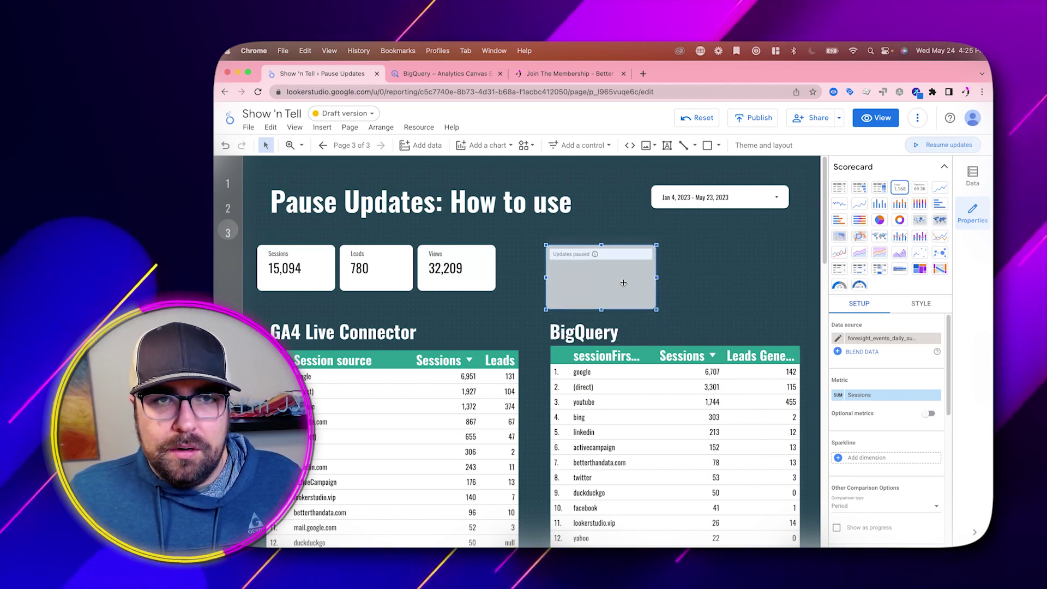
Duplicate the Sessions scorecard beside it and set the copy's metric to Leads Generated.
key(ctrl+d)
drag(632, 287, 721, 296)
click(895, 396)
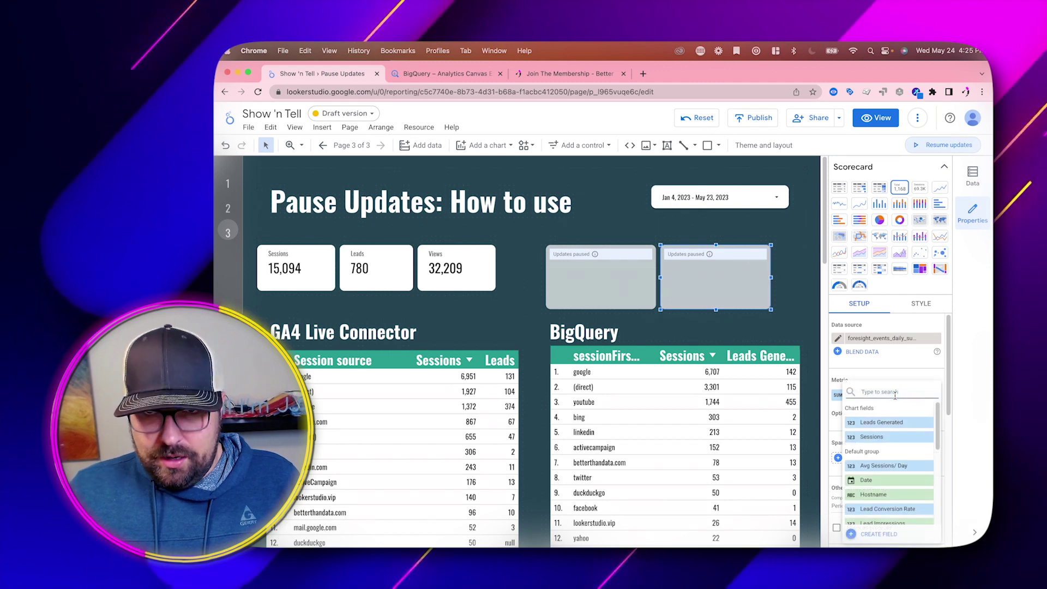
text(lead)
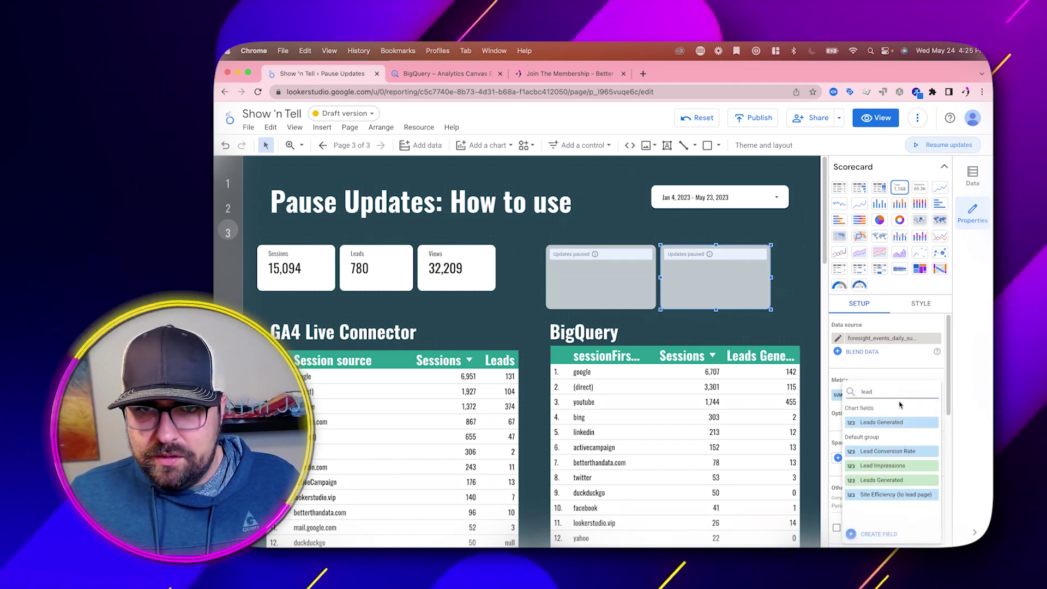
click(911, 423)
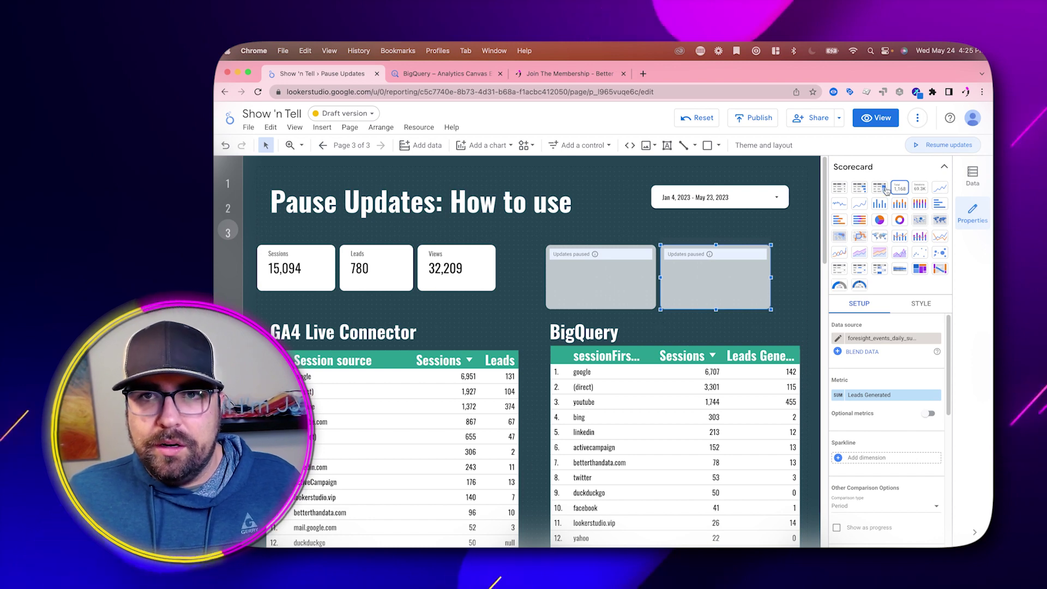
scroll(699, 374, down, 2)
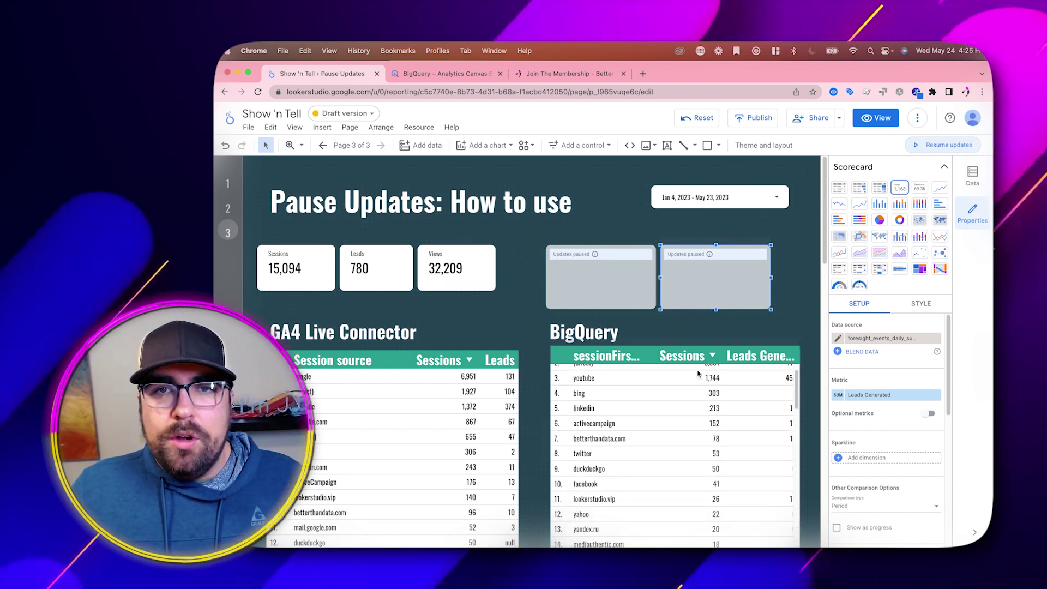
Check the most recent query jobs in BigQuery's job history.
click(476, 78)
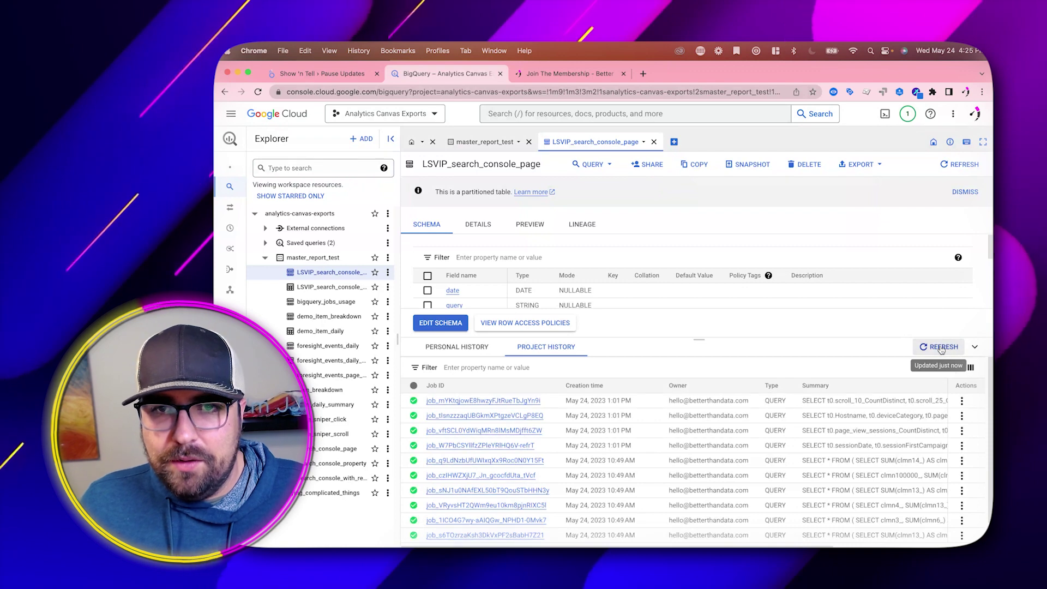
drag(834, 416, 659, 407)
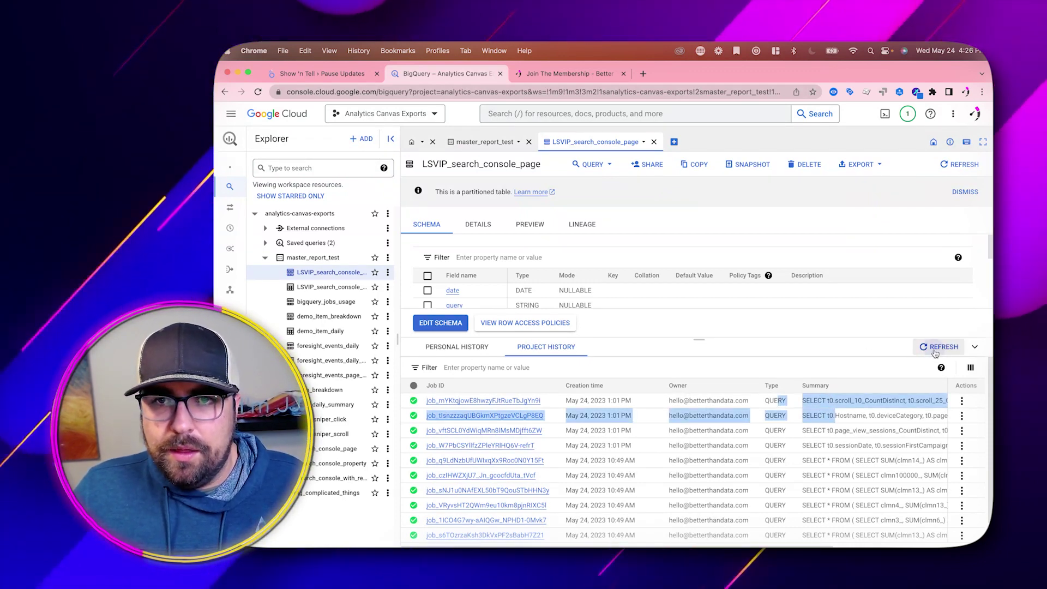
key(ctrl+shift+Tab)
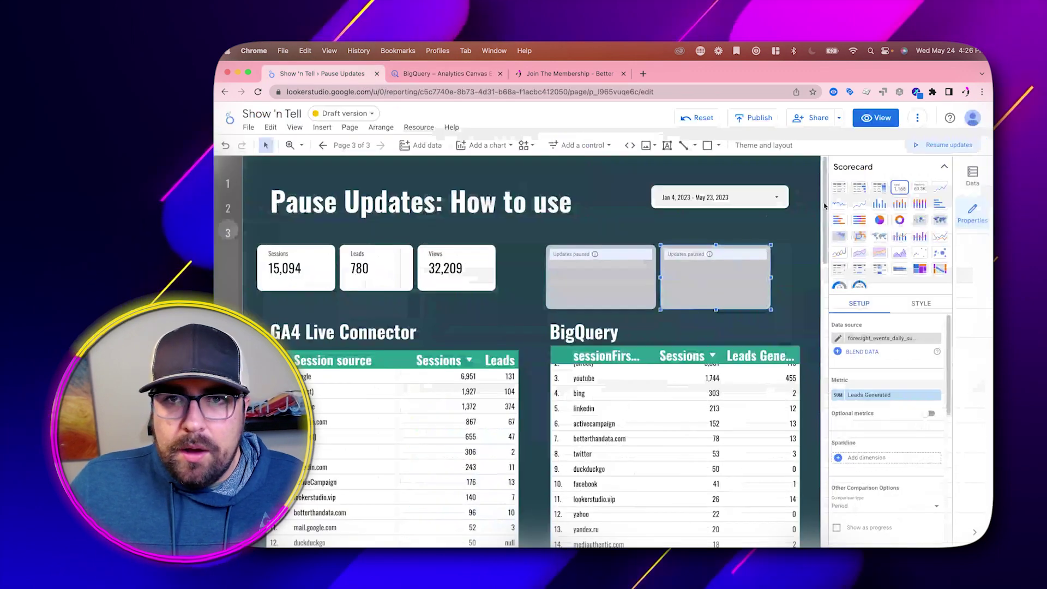
Resume updates so the scorecards load Sessions 12,877 and Leads Generated 781, then select the Leads scorecard.
click(933, 146)
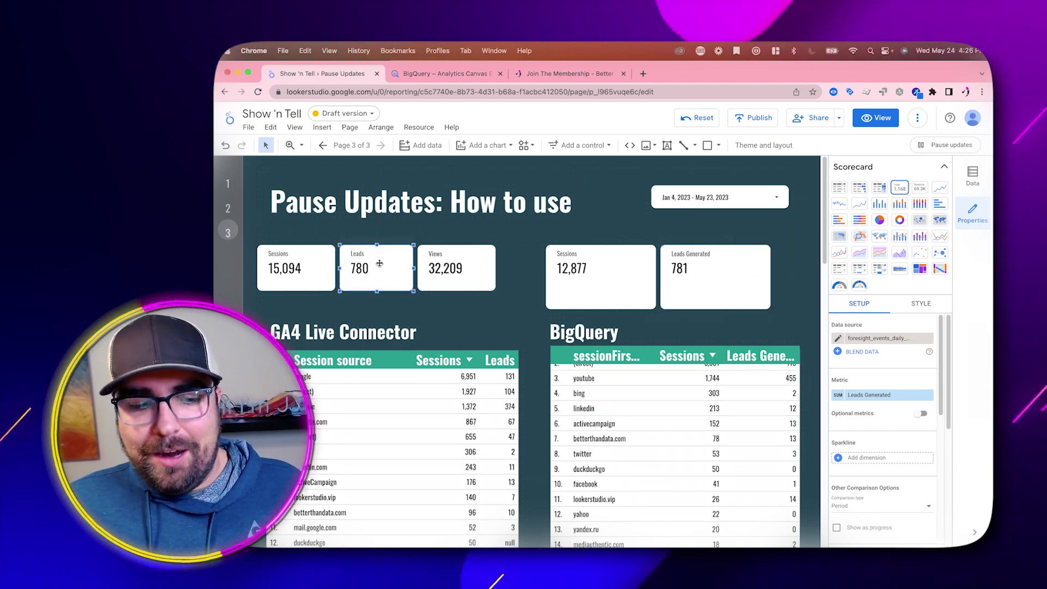
click(715, 267)
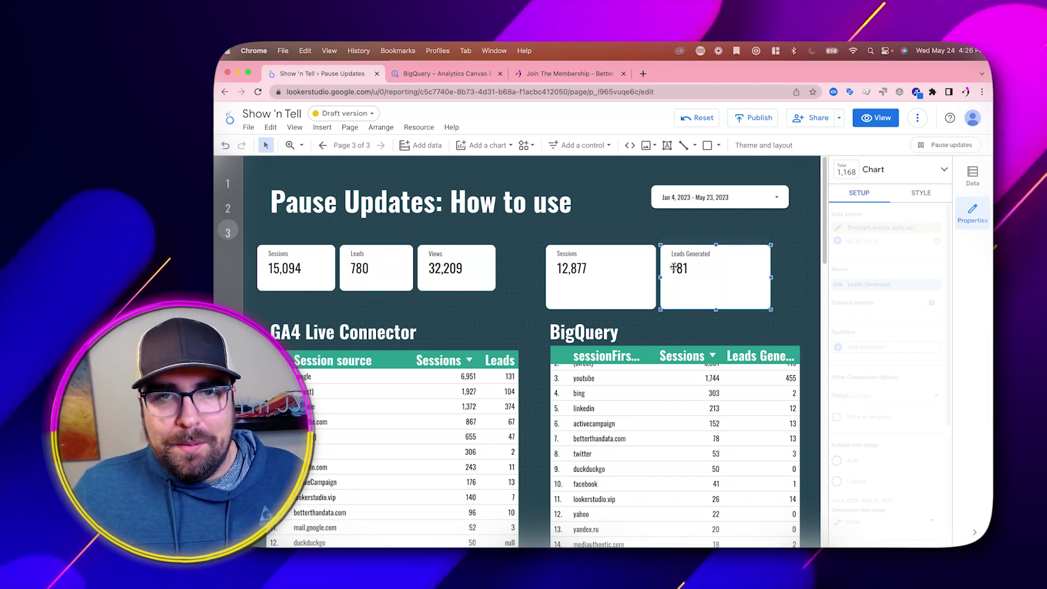